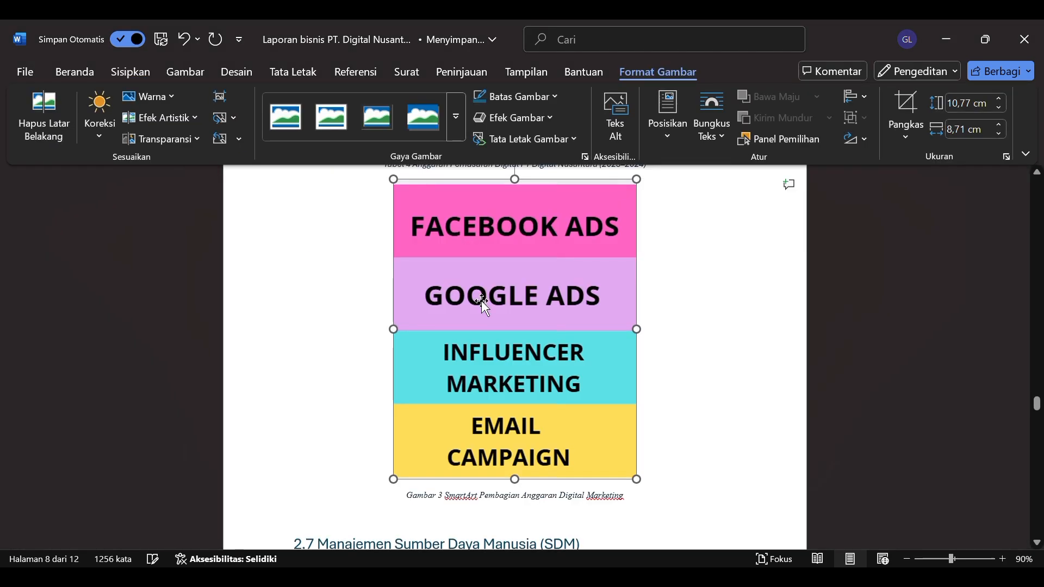
Copy the caption text "SmartArt Pembagian Anggaran Digital Marketing" and delete the whole manual caption under the coloured marketing figure
click(635, 511)
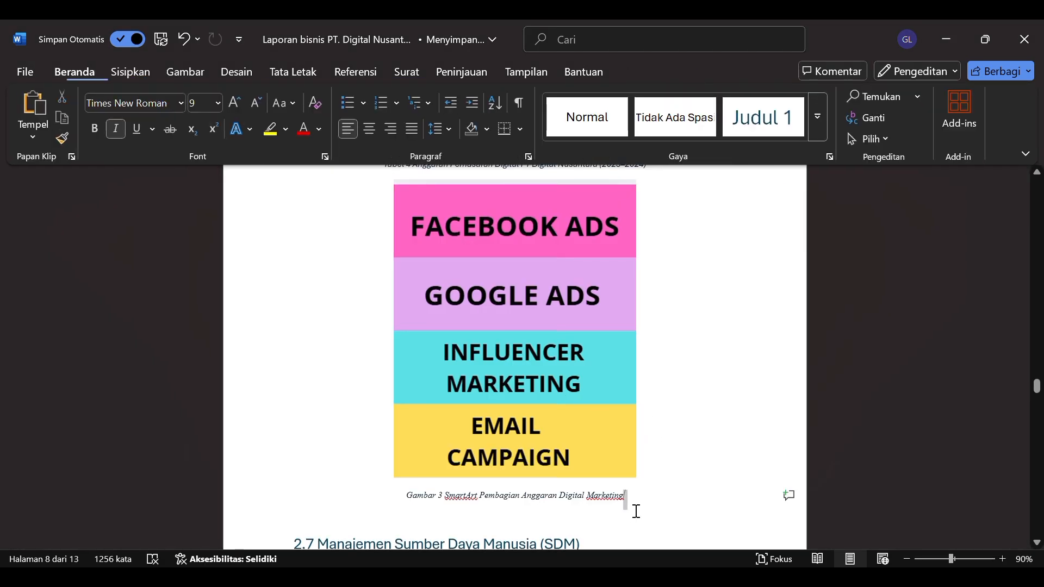
drag(636, 511, 452, 511)
key(ctrl+c)
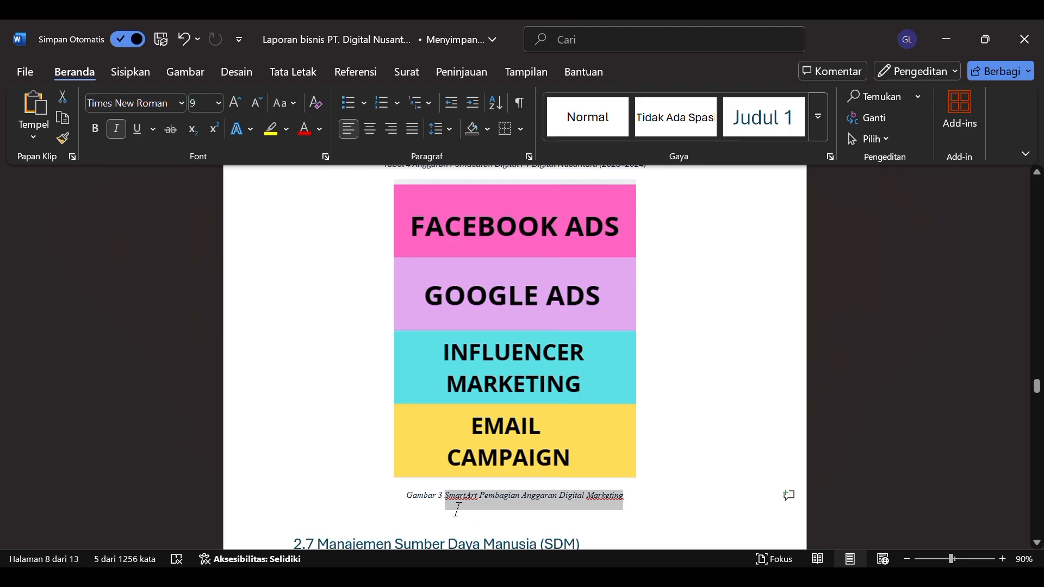
key(BackSpace)
key(BackSpace)
key(BackSpace)
key(BackSpace)
key(BackSpace)
key(BackSpace)
key(BackSpace)
key(BackSpace)
key(BackSpace)
key(BackSpace)
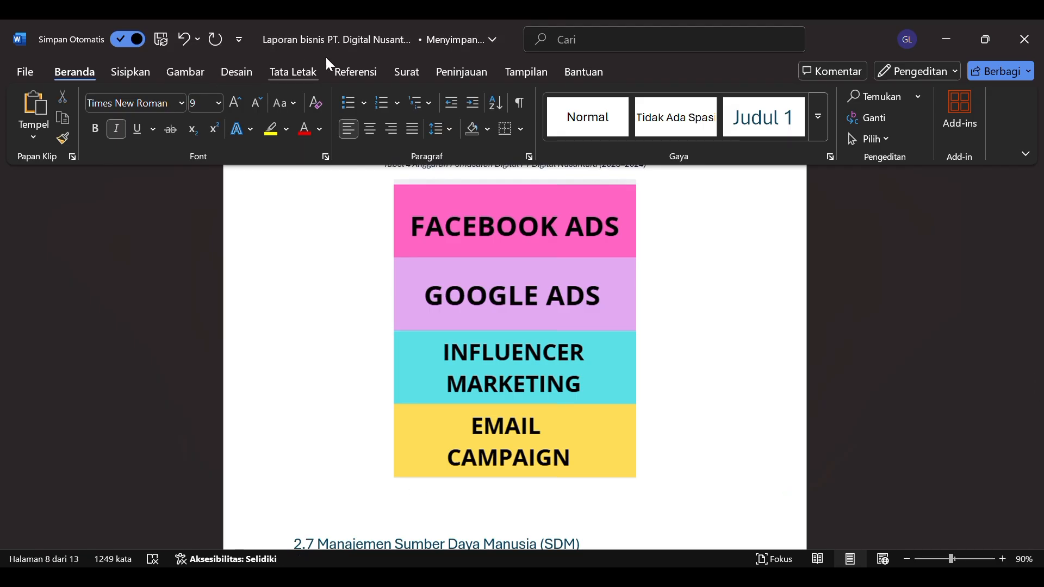
Insert an automatic Gambar caption under the marketing figure and paste the copied description after its number
click(366, 68)
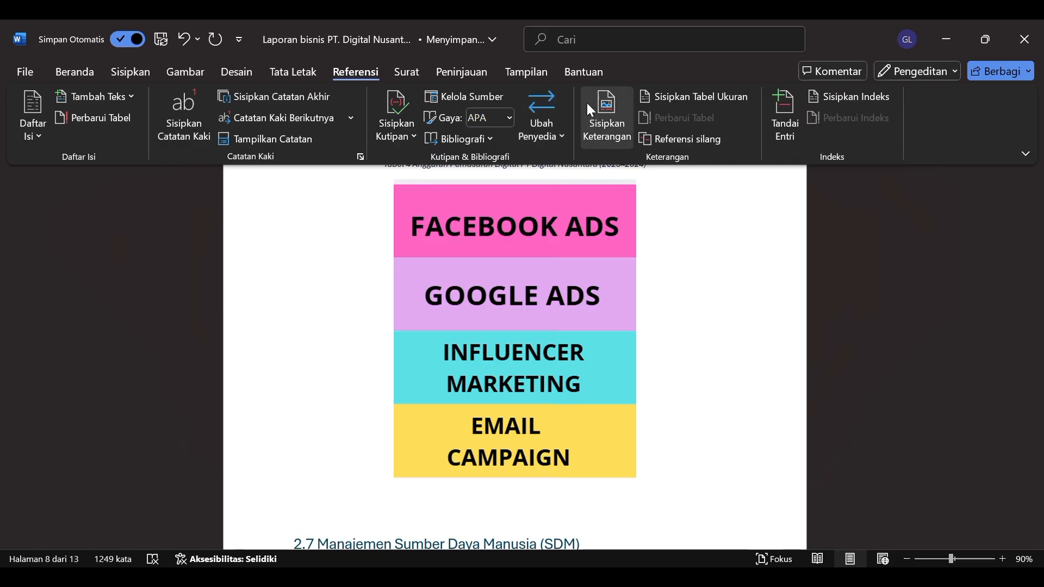
click(600, 107)
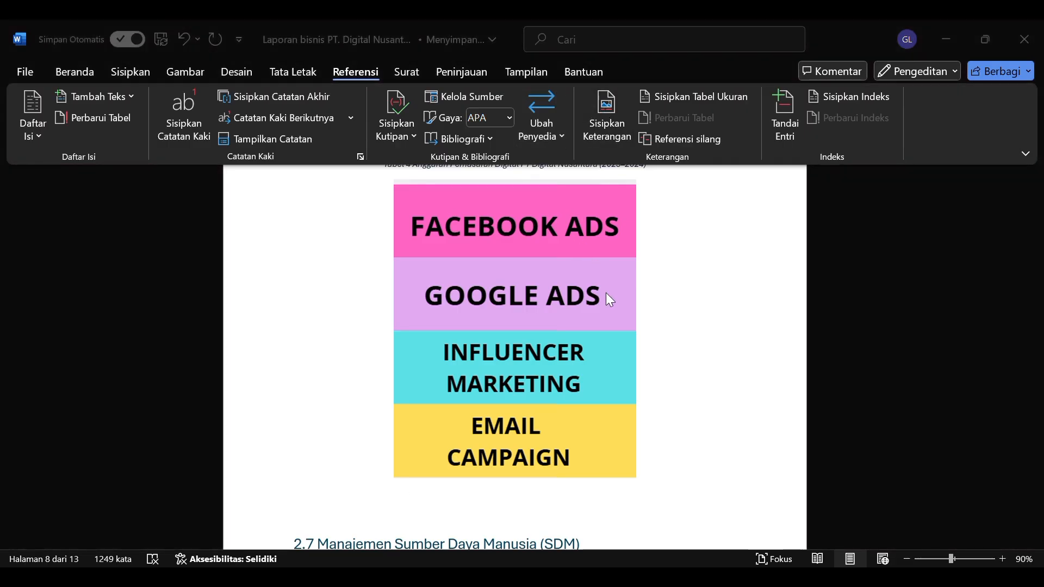
click(530, 363)
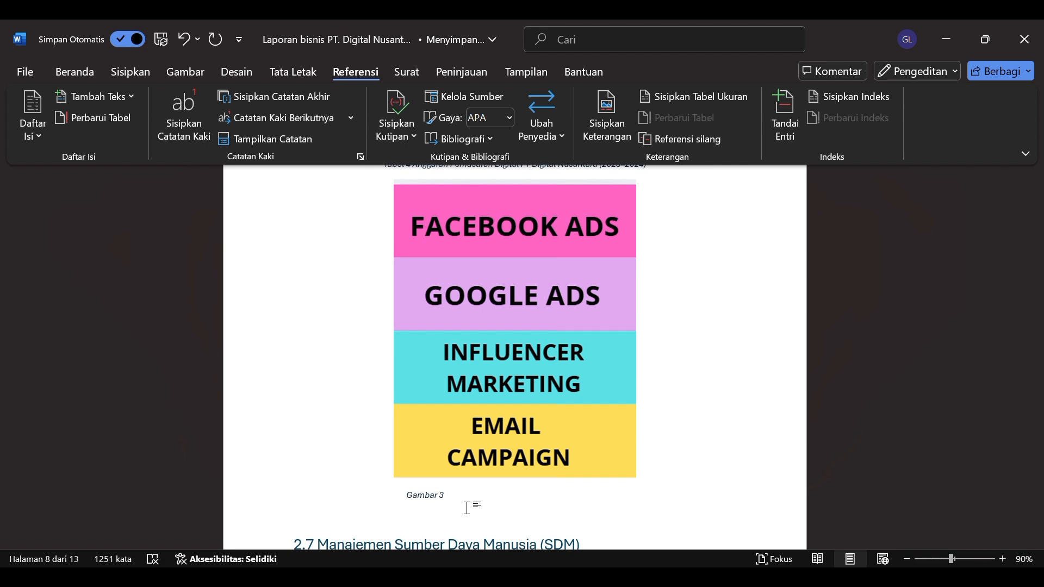
key(ctrl+v)
scroll(709, 467, up, 2)
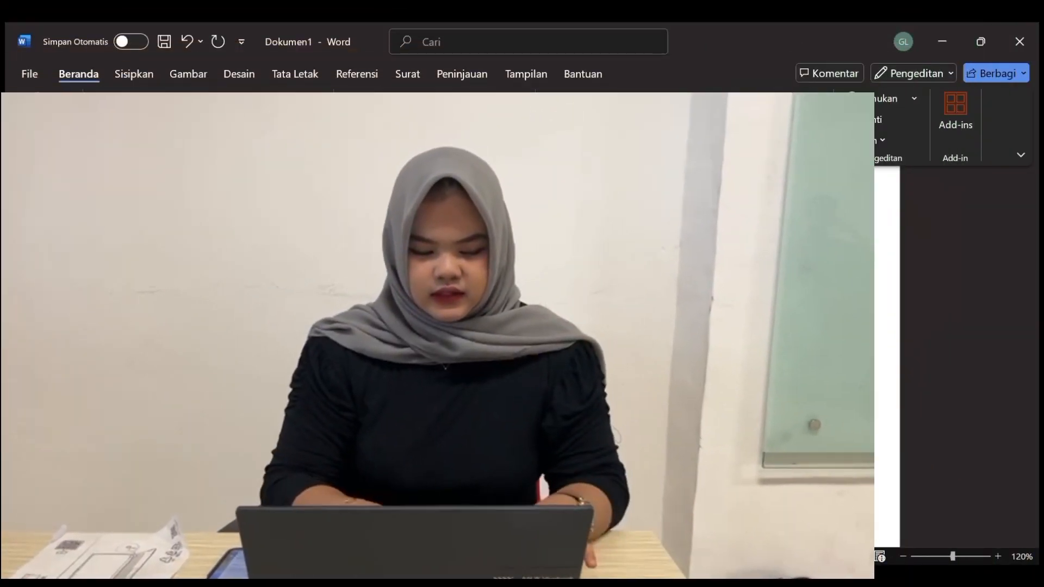
text(so)
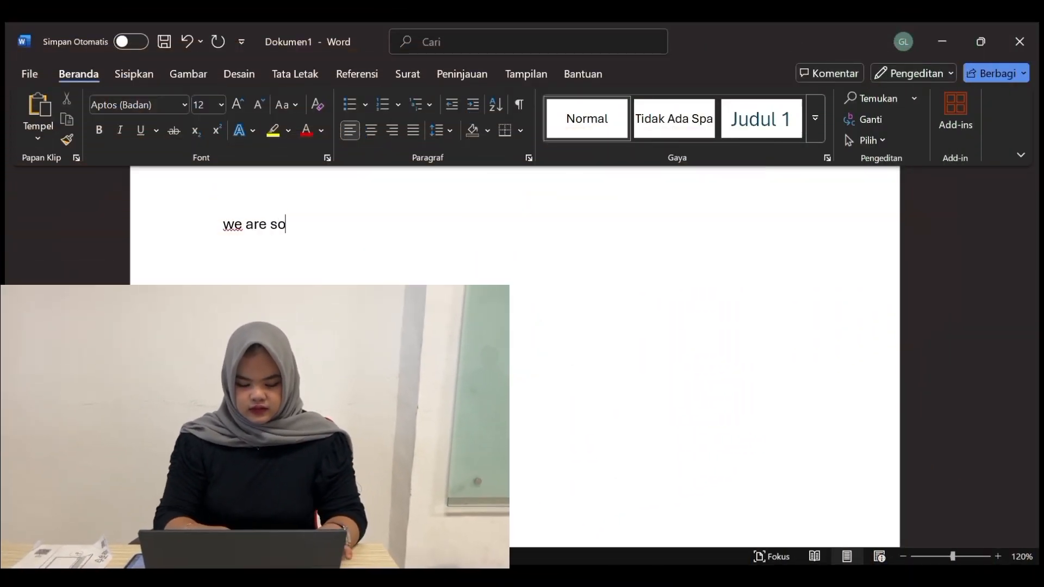
text(cial)
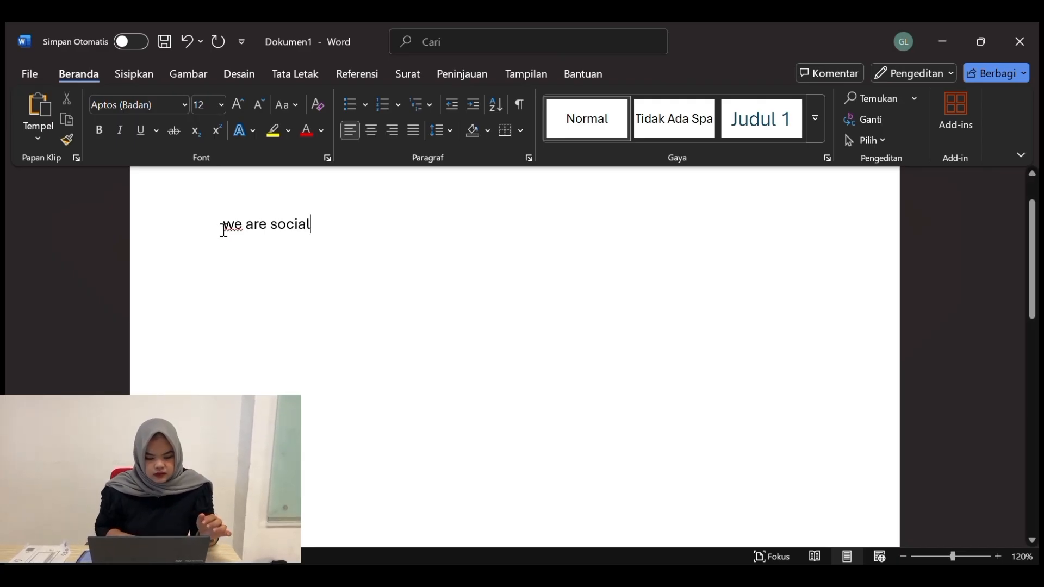
drag(222, 226, 321, 235)
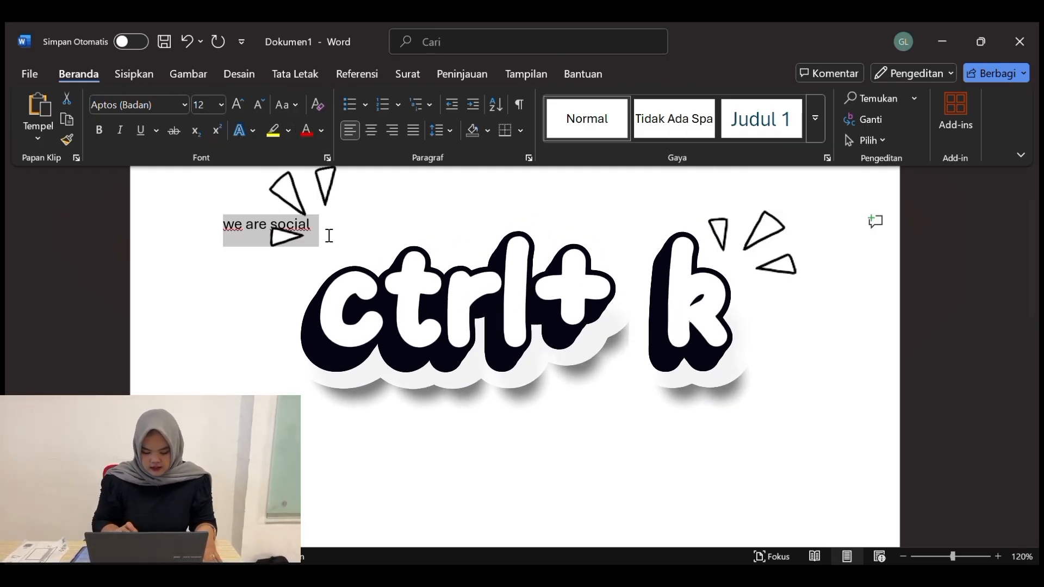
key(ctrl+k)
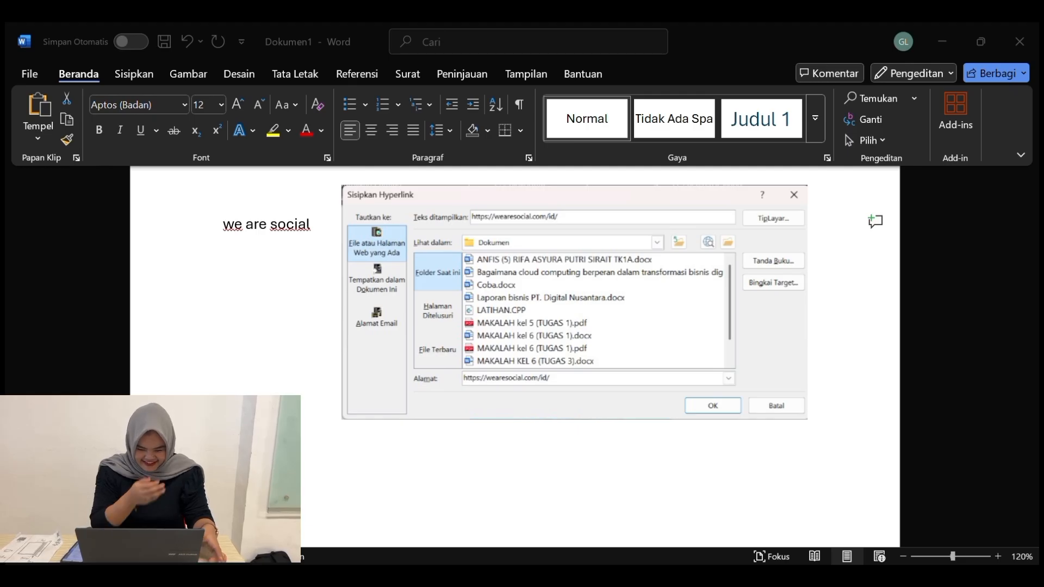
click(668, 412)
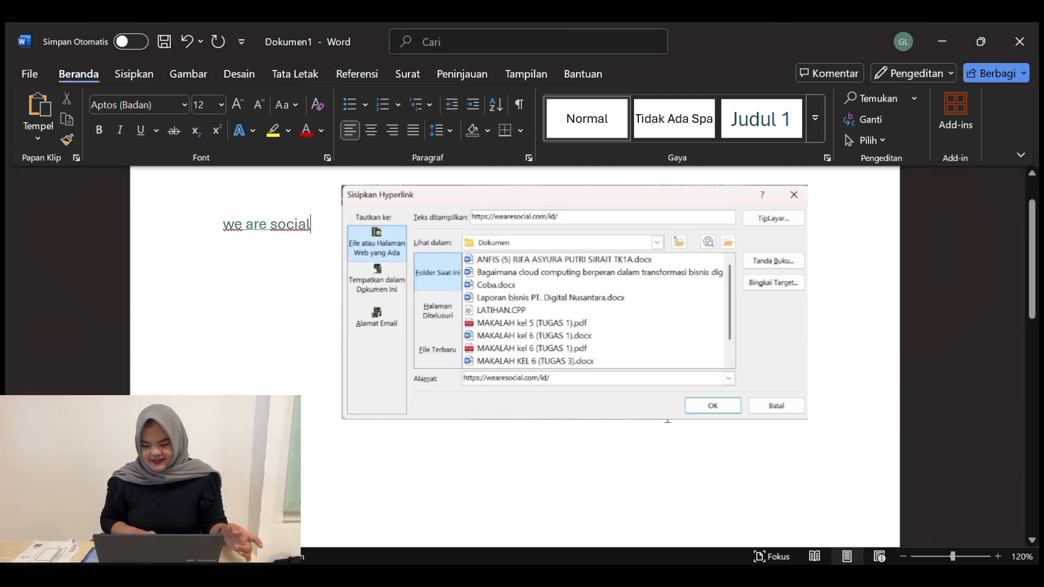
scroll(268, 224, up, 2)
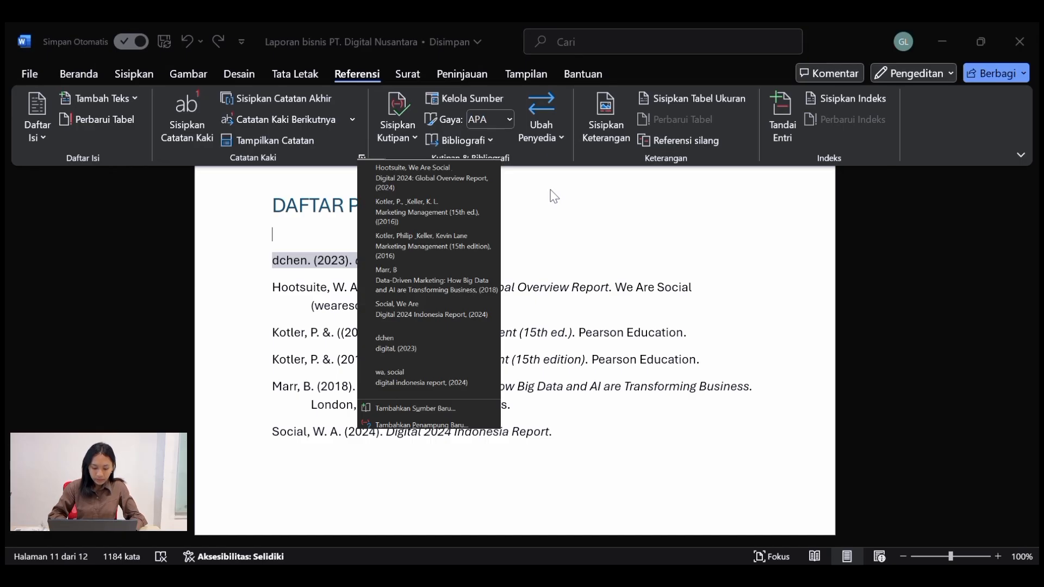
Add a 2024 source titled "digital indonesia report", published in london, as a citation under DAFTAR PUSTAKA and insert the bibliography
click(415, 408)
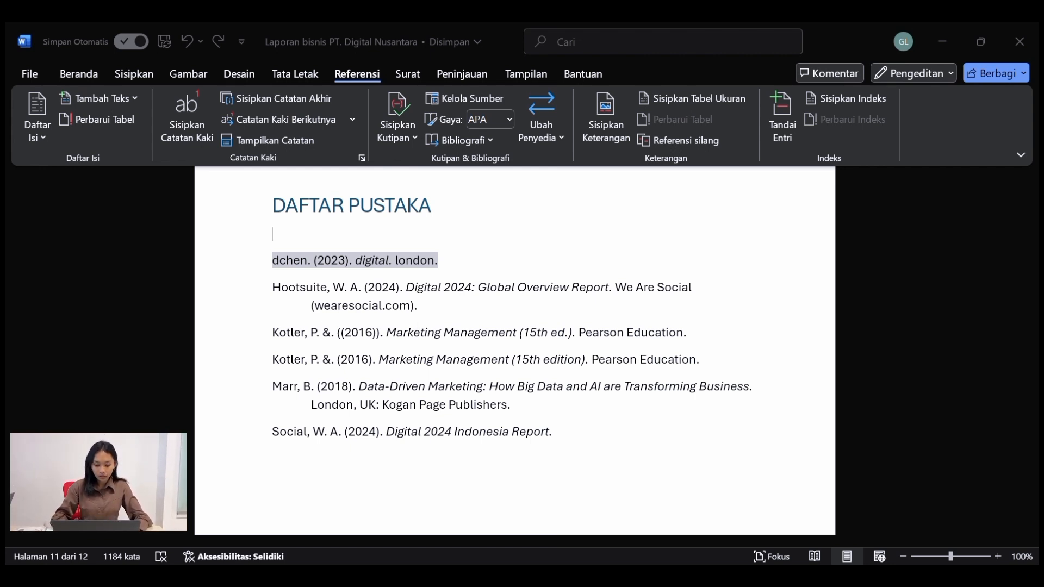
click(726, 385)
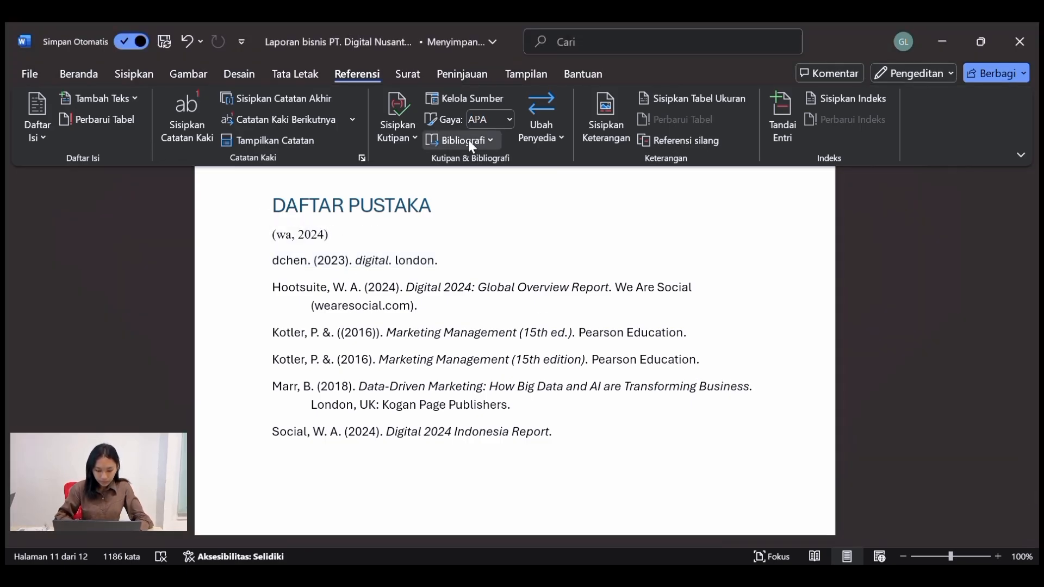
click(483, 139)
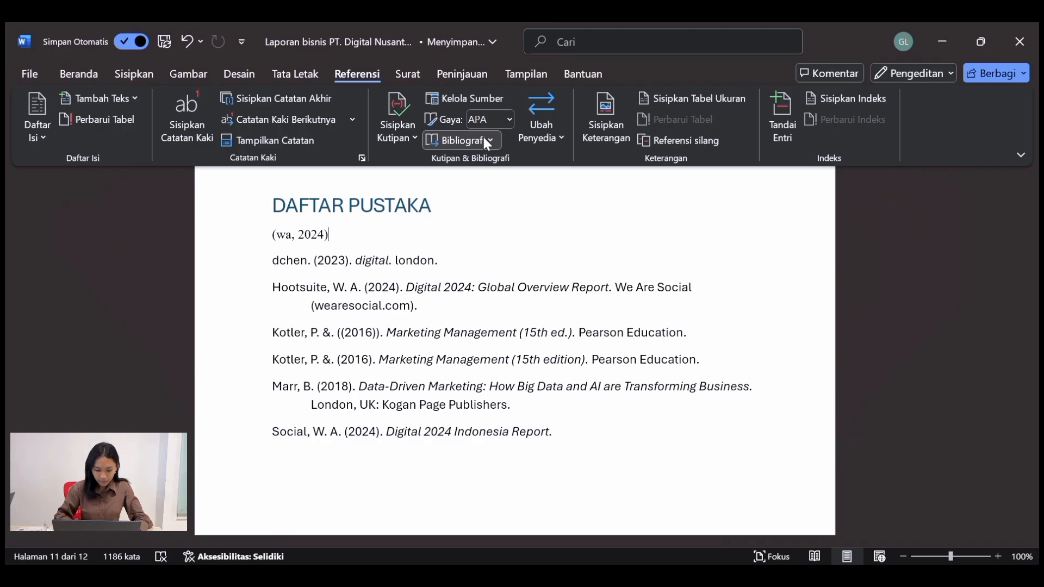
click(478, 511)
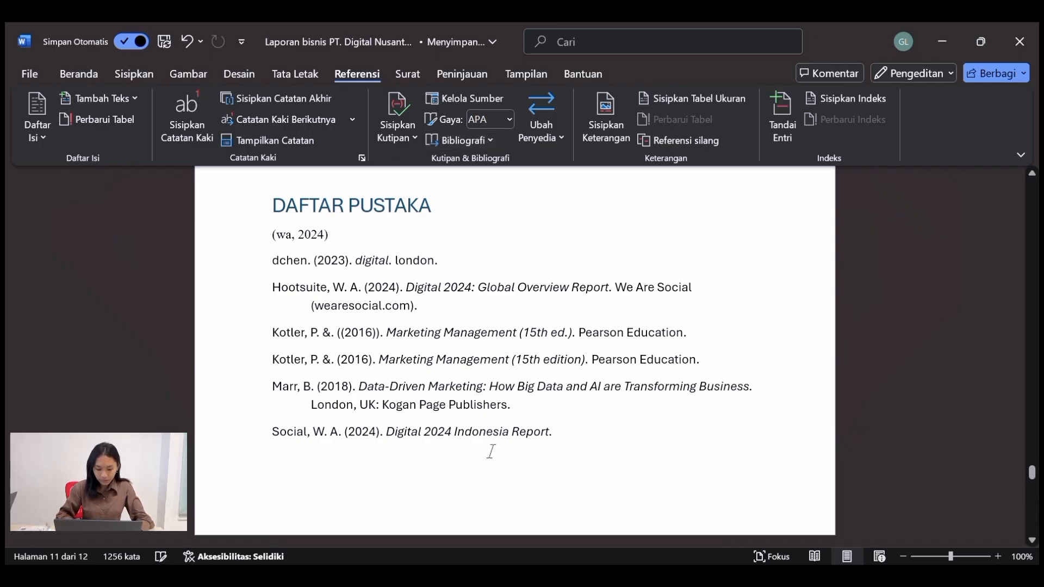
scroll(452, 315, down, 4)
scroll(459, 307, up, 2)
scroll(461, 309, up, 3)
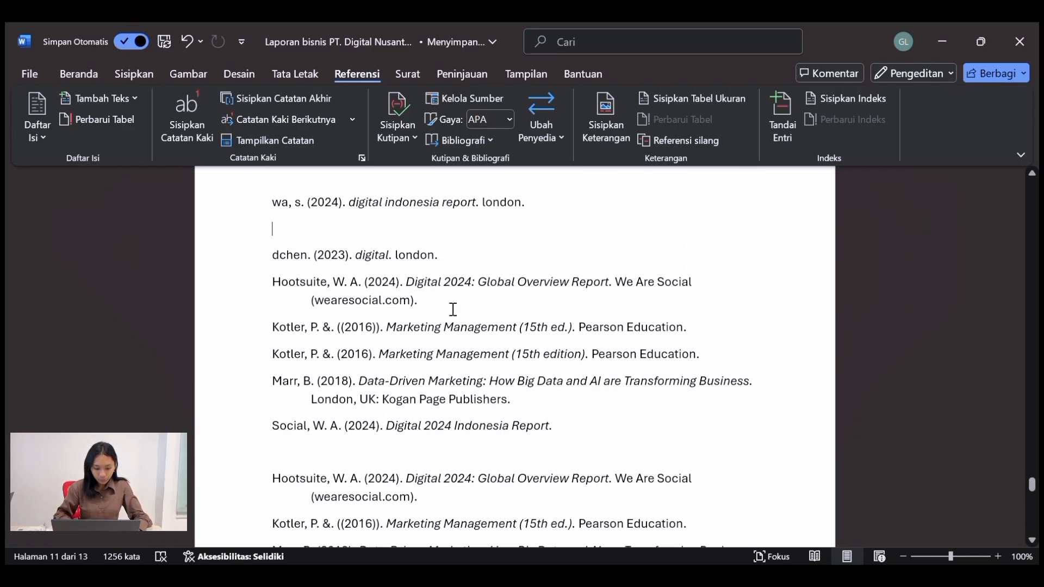
key(Return)
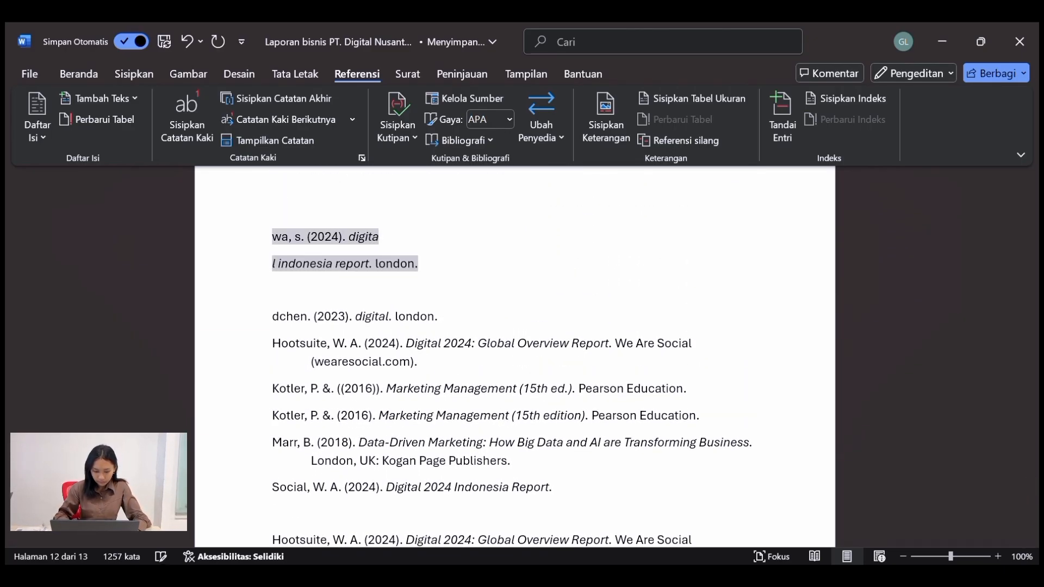
click(188, 44)
click(187, 44)
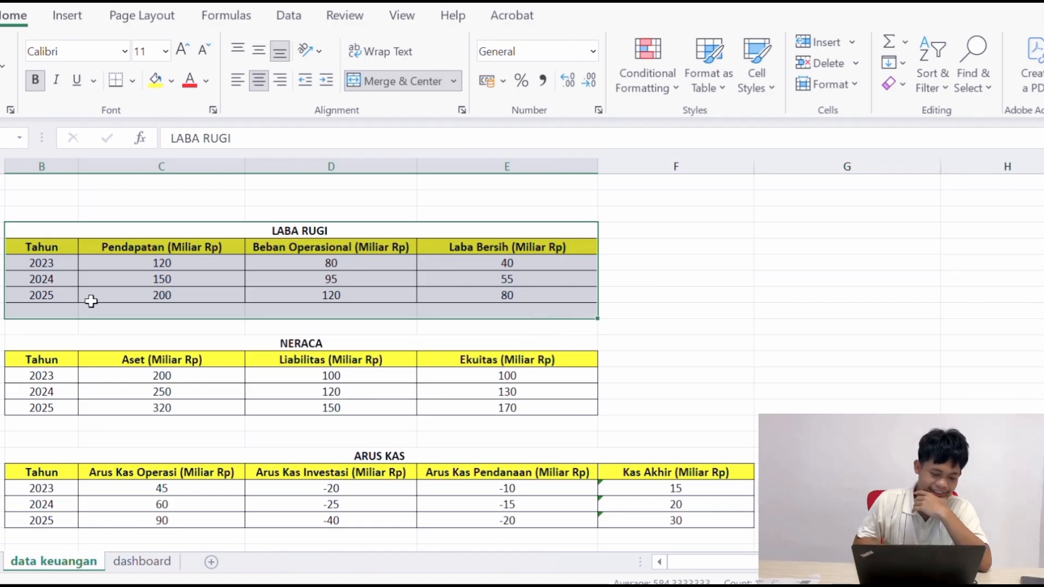
Examine the NERACA table and continue down through the ARUS KAS table to the Net Profit Margin column of RASIO KEUANGAN
drag(28, 346, 476, 406)
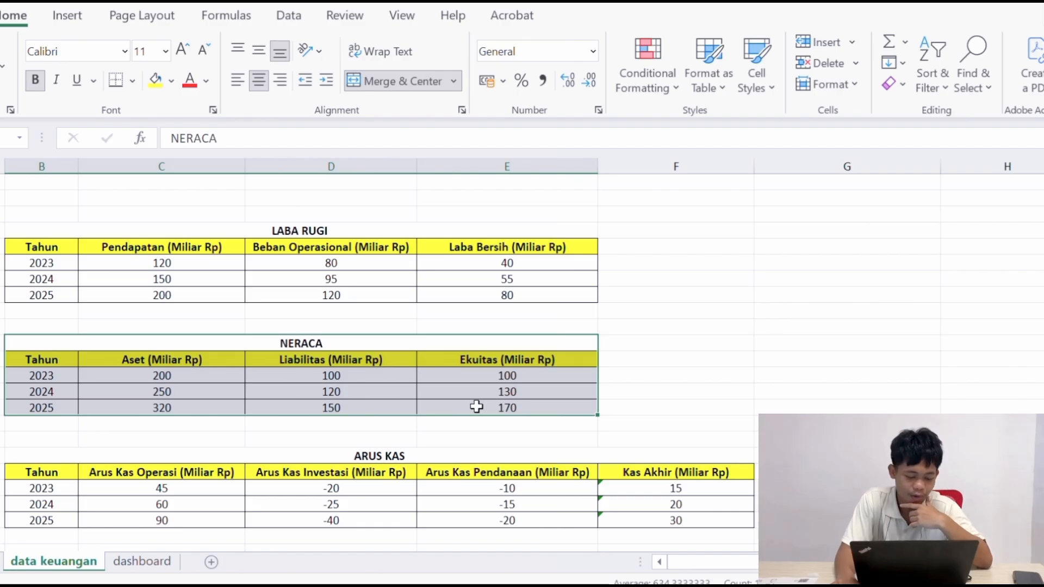
click(583, 435)
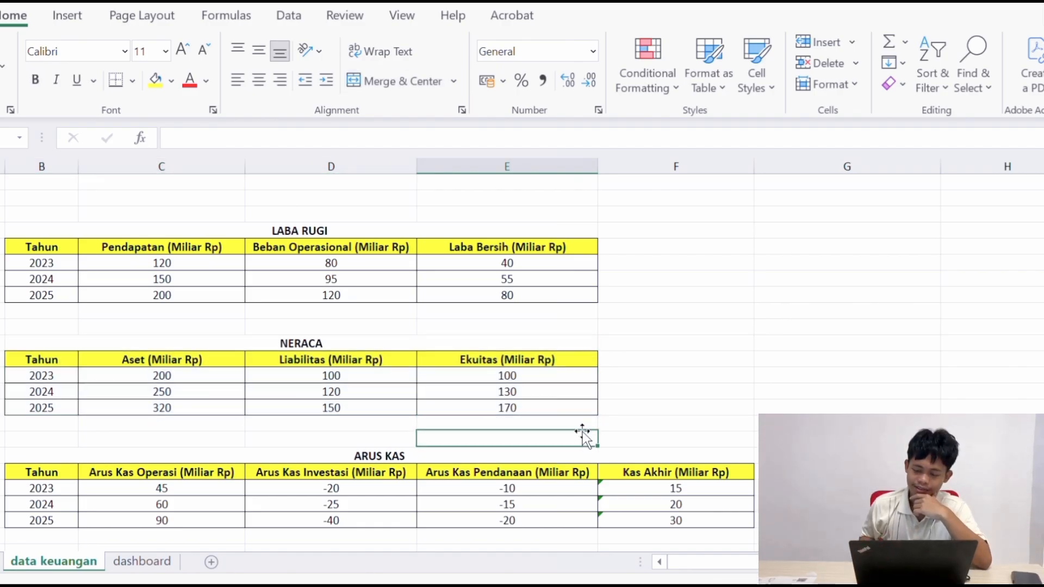
key(Down)
key(Down)
key(Down)
key(Down)
key(Down)
key(Down)
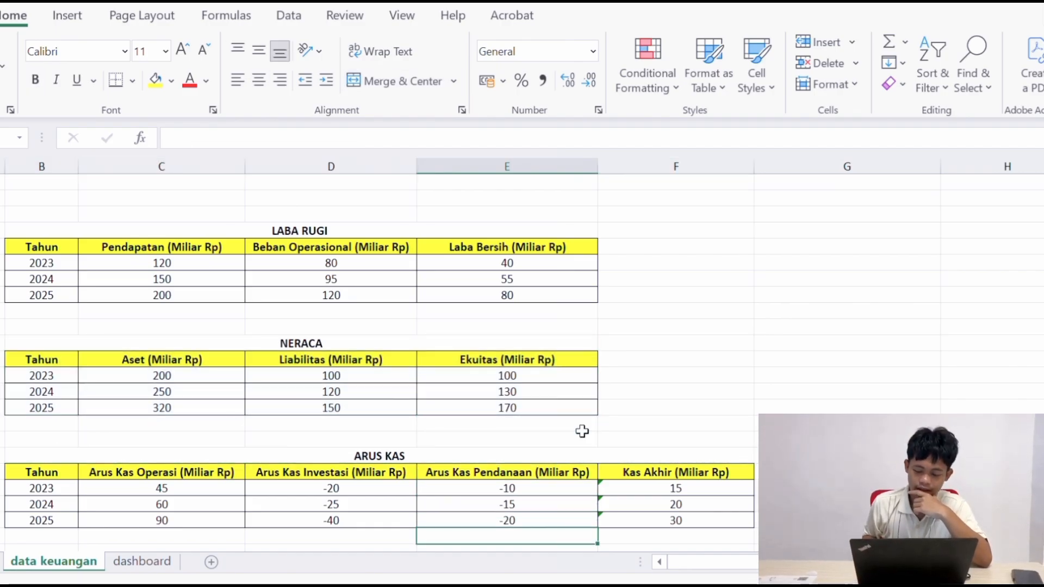
key(Down)
key(Down)
key(Down)
key(Down)
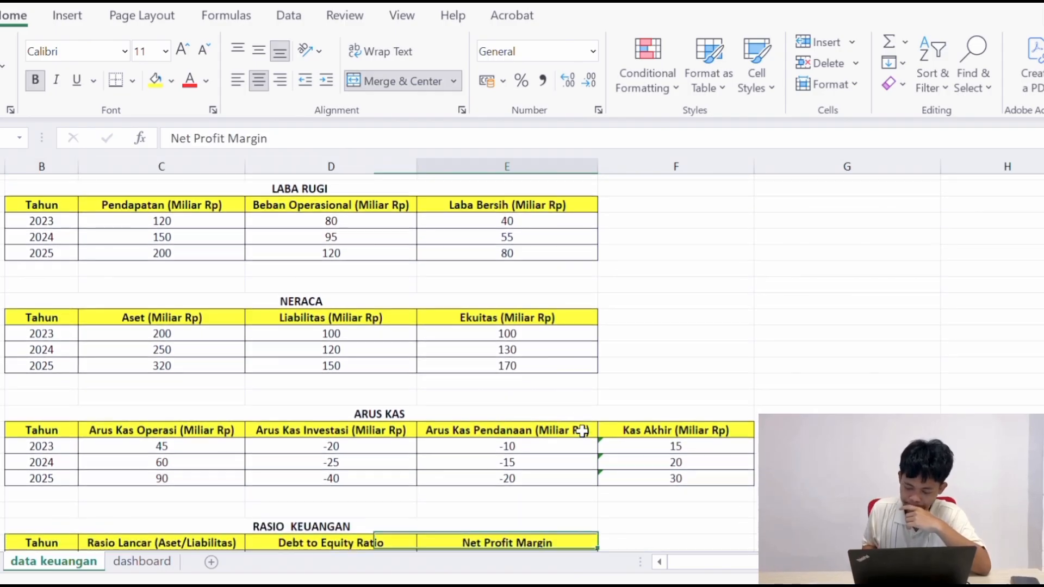
key(Down)
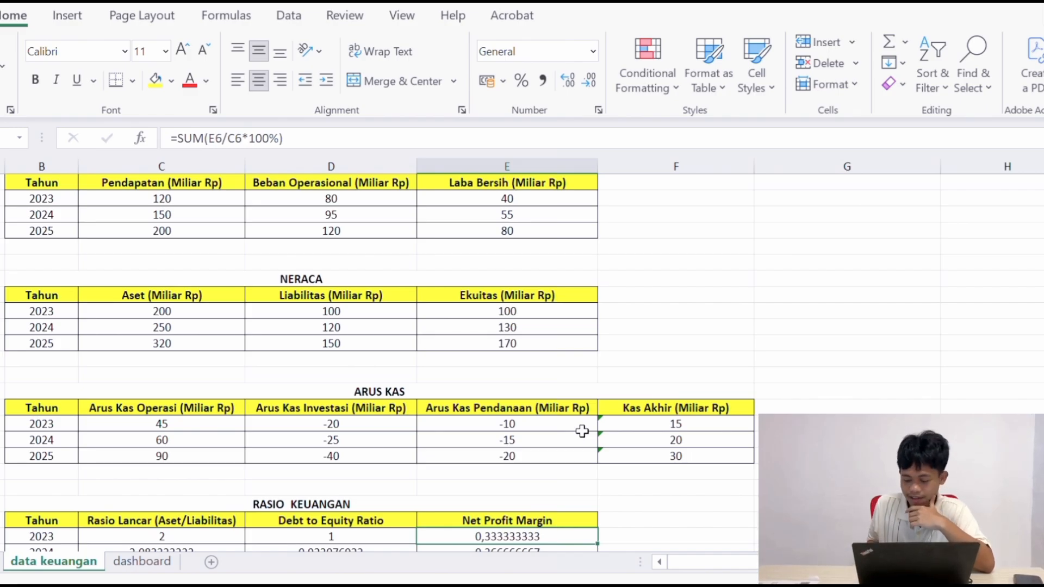
key(Down)
key(Down)
key(Down)
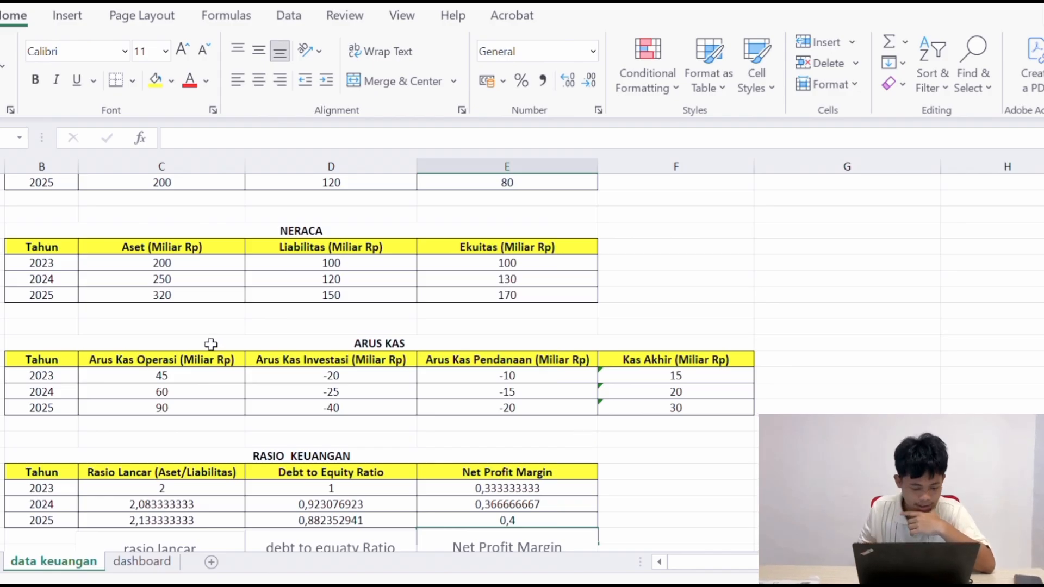
Review the ARUS KAS operating and investment columns and the yearly rows of the RASIO KEUANGAN table
drag(82, 354, 415, 410)
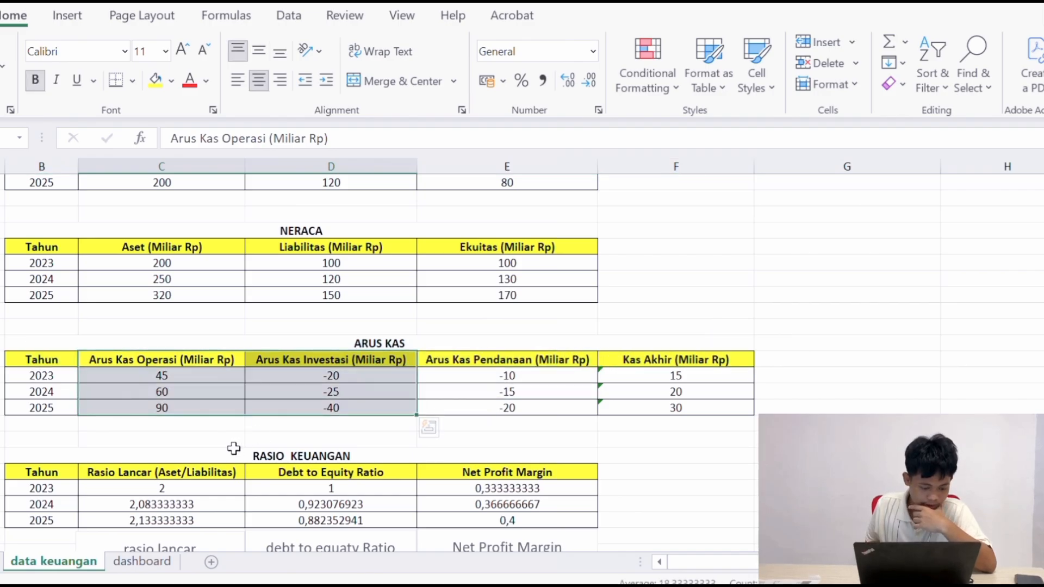
click(347, 457)
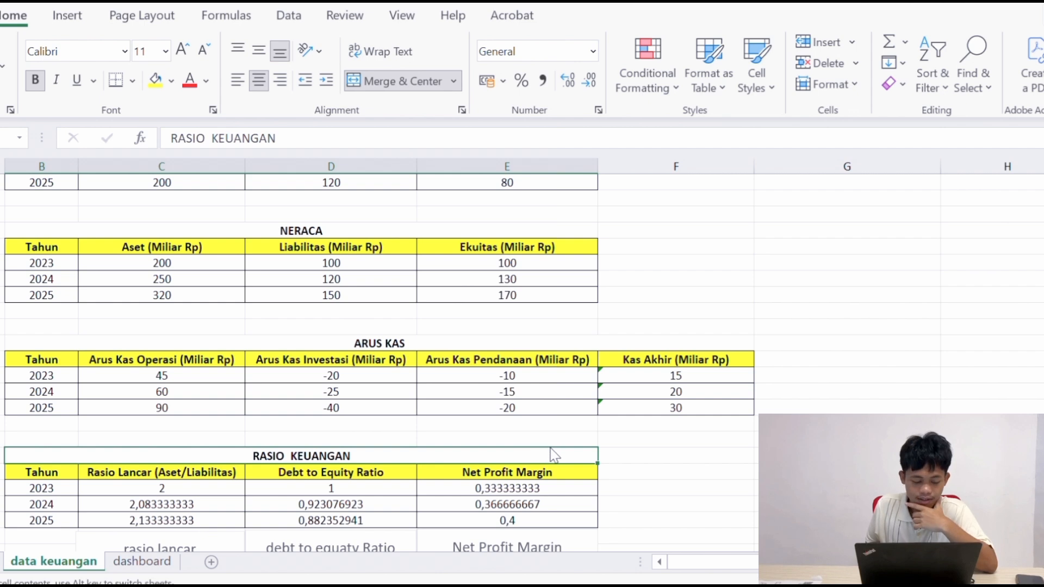
key(Down)
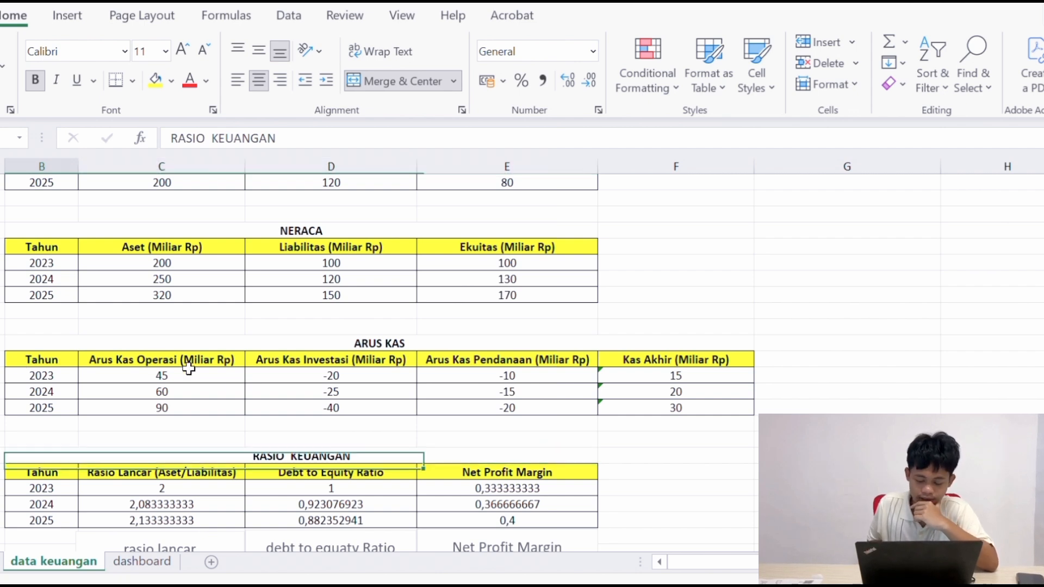
key(Down)
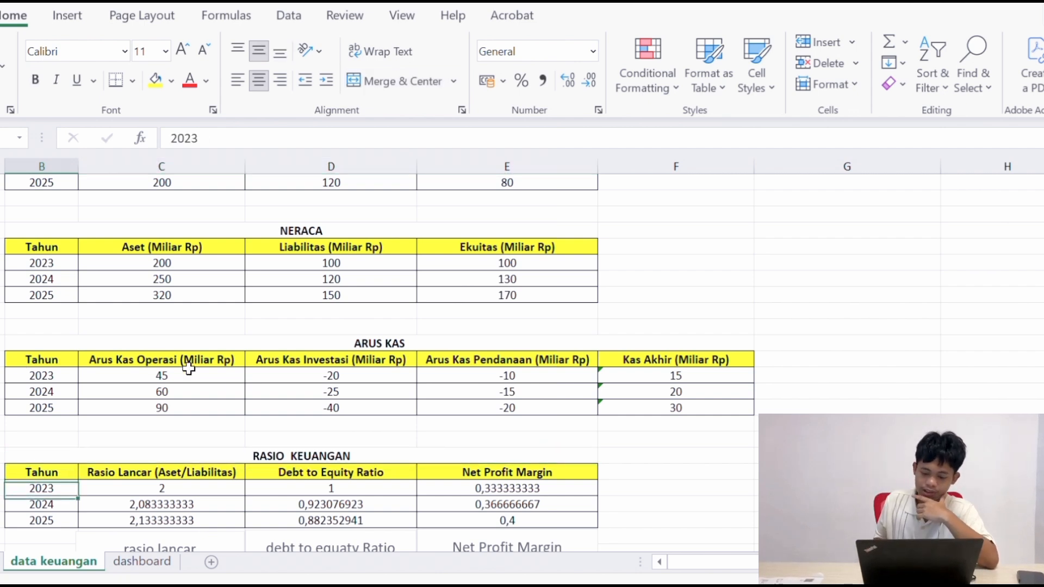
key(Down)
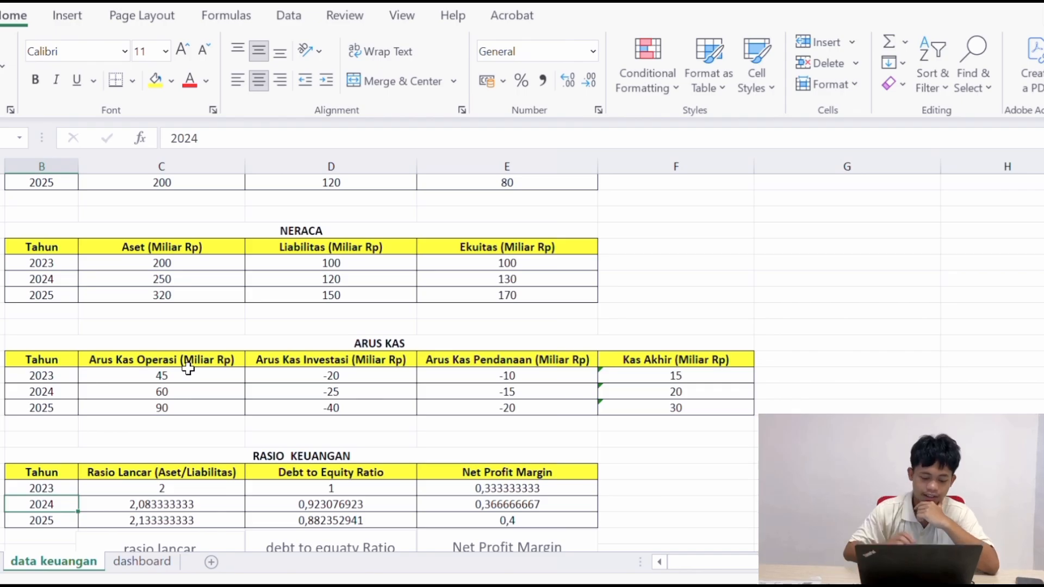
click(304, 377)
key(Down)
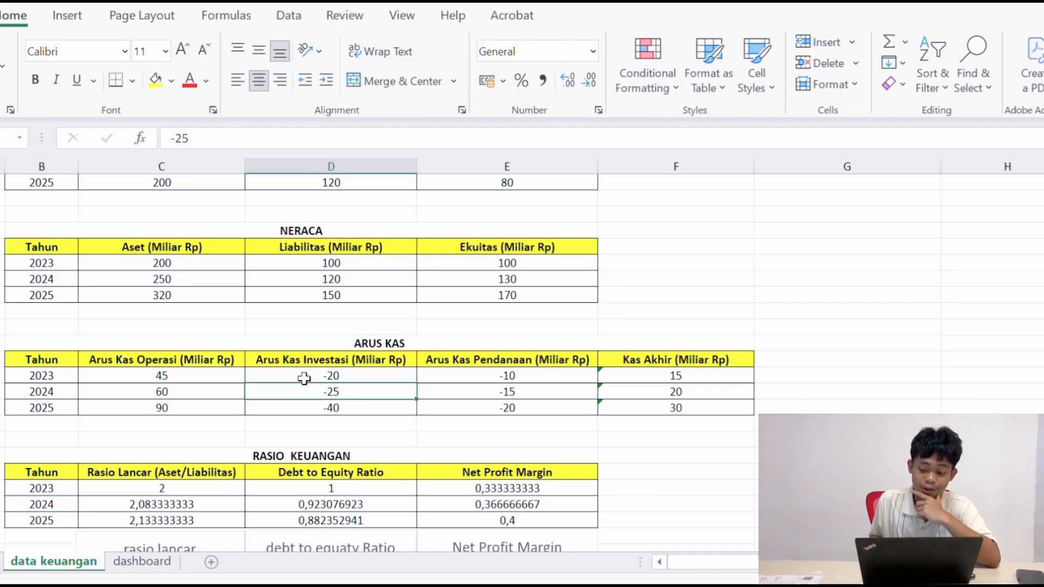
key(Down)
key(Down)
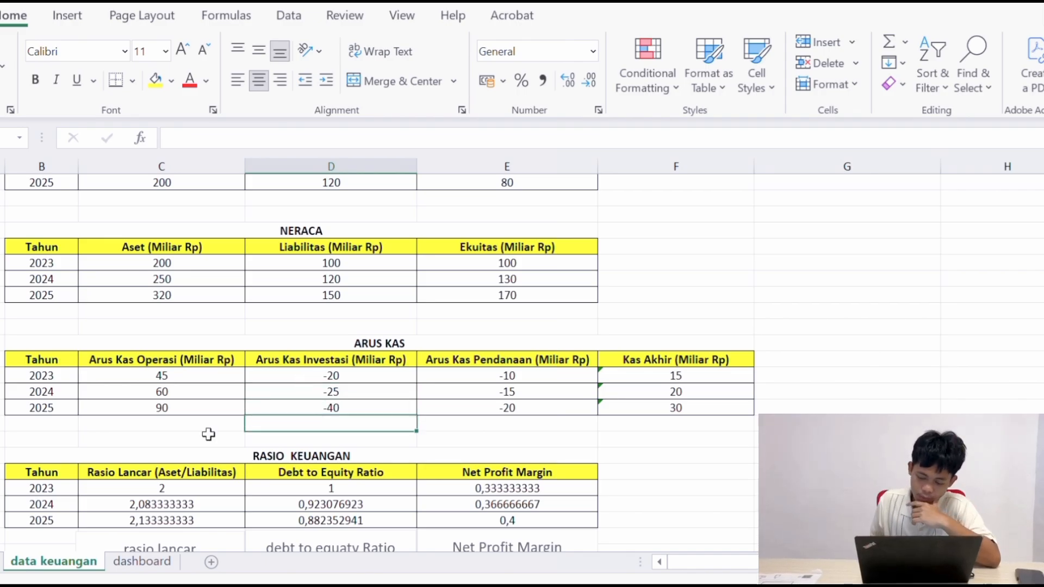
Open the 2023 Rasio Lancar formula in the RASIO KEUANGAN table to inspect the cells it references
click(162, 490)
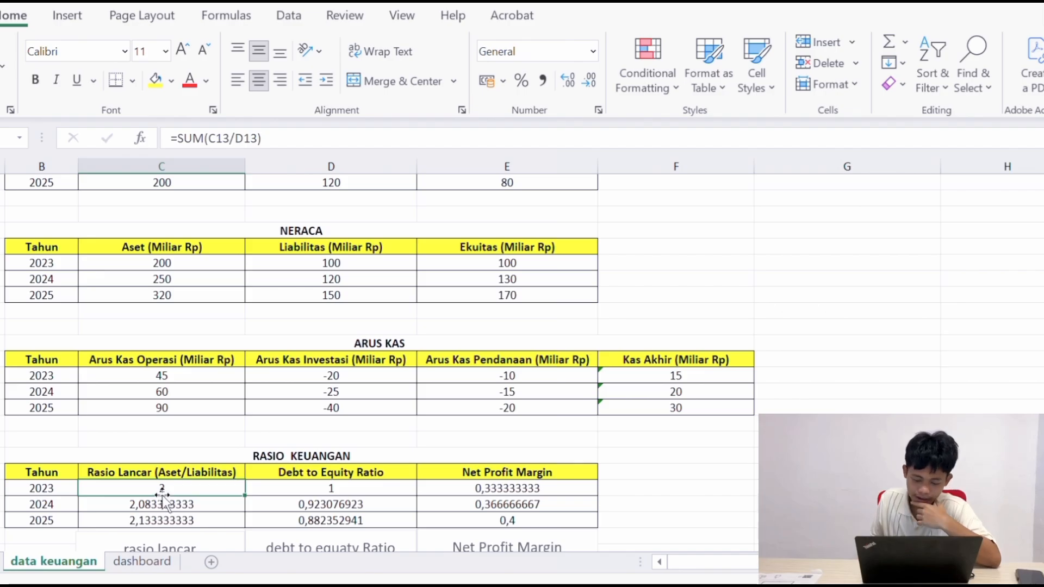
double_click(176, 490)
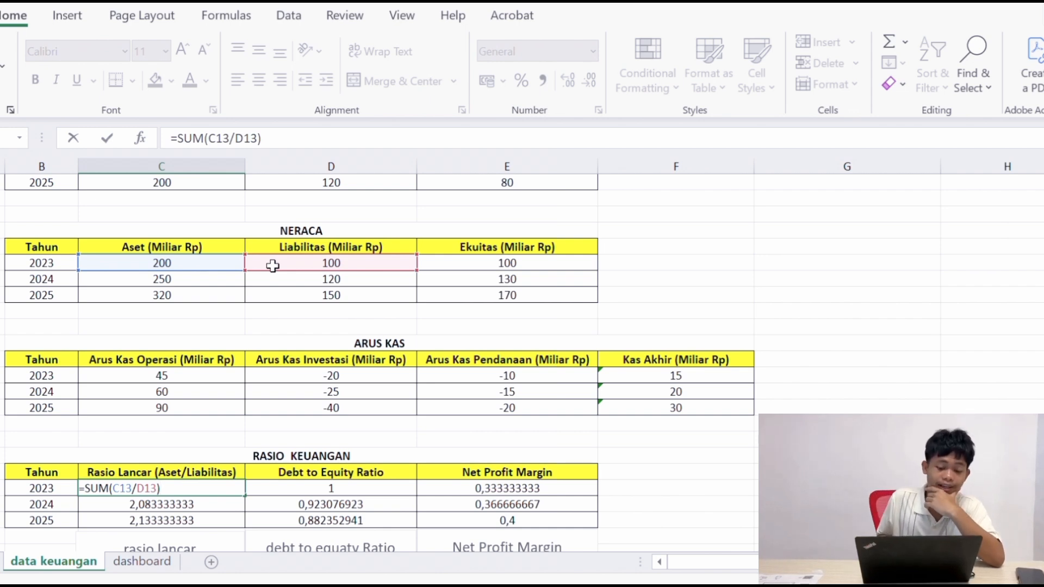
Inspect the 2023 Debt to Equity Ratio and Net Profit Margin formulas in the RASIO KEUANGAN table, leaving them as they are
click(145, 451)
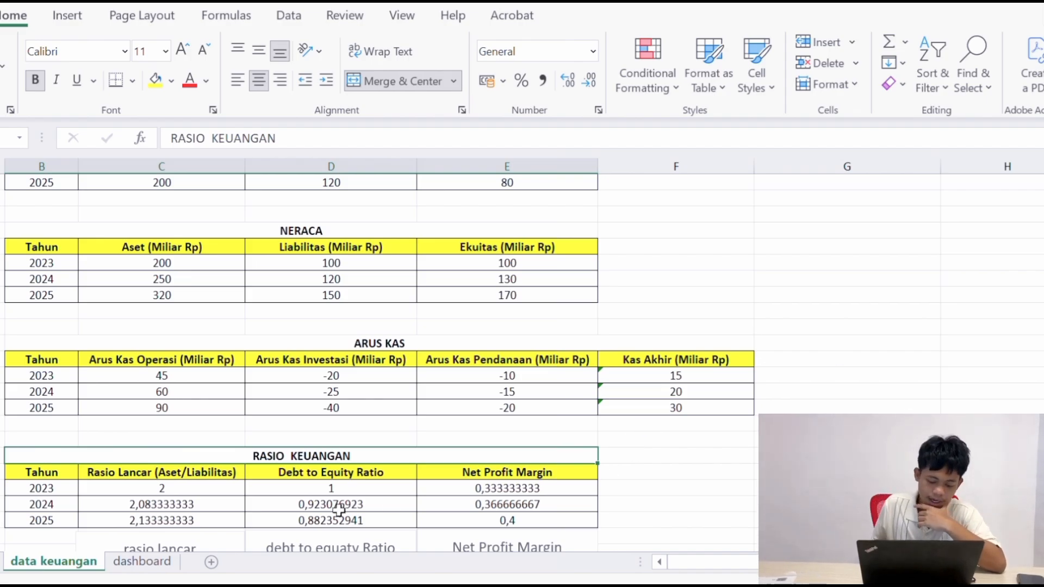
click(334, 500)
double_click(336, 489)
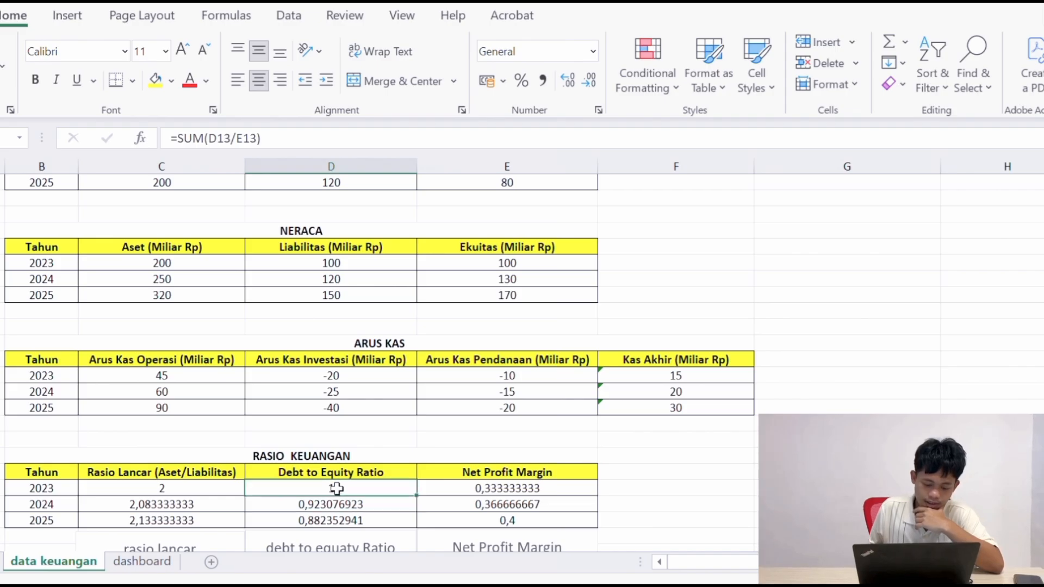
click(461, 440)
click(468, 487)
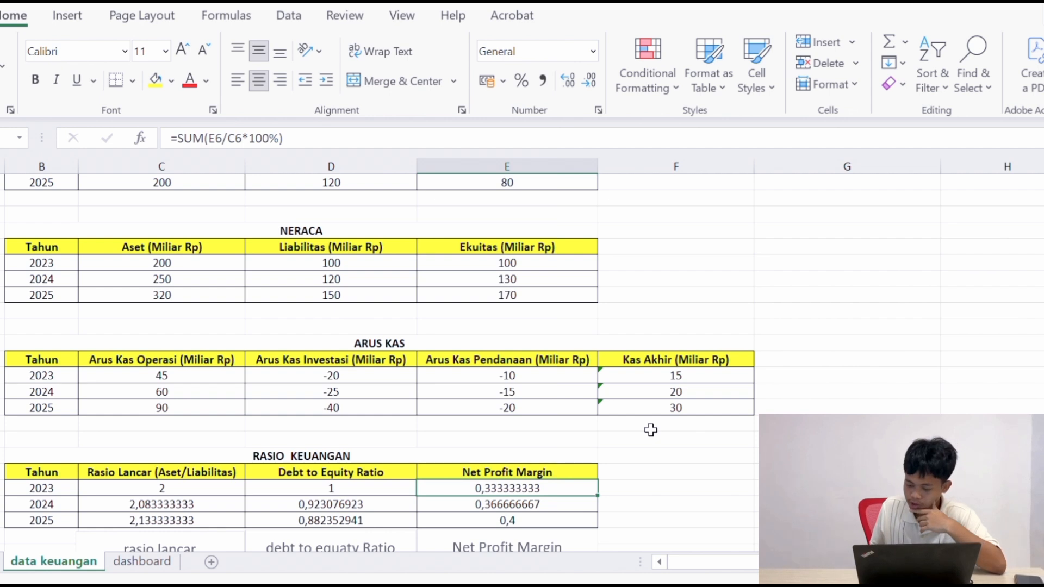
double_click(574, 488)
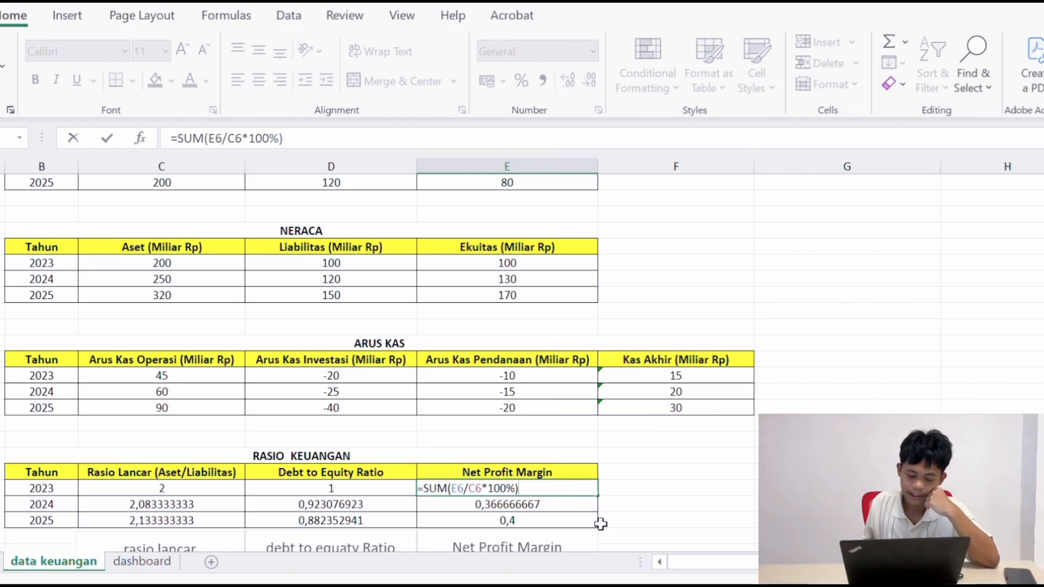
click(631, 515)
View the three ratio charts below the RASIO KEUANGAN table and open the dashboard sheet
key(Down)
key(Down)
key(Down)
key(Down)
key(Down)
key(Down)
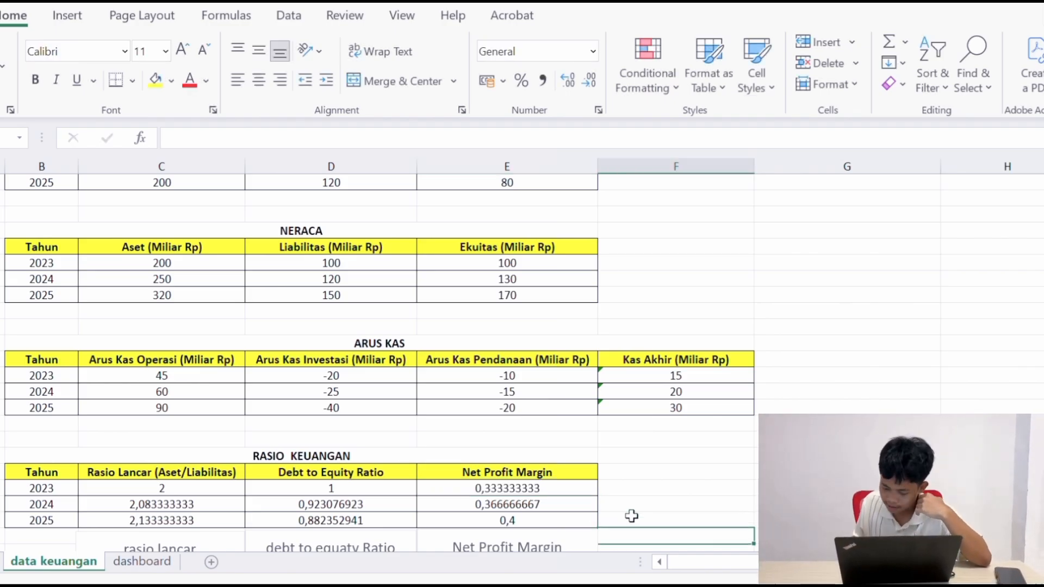
key(Down)
key(Down)
key(Down)
key(Down)
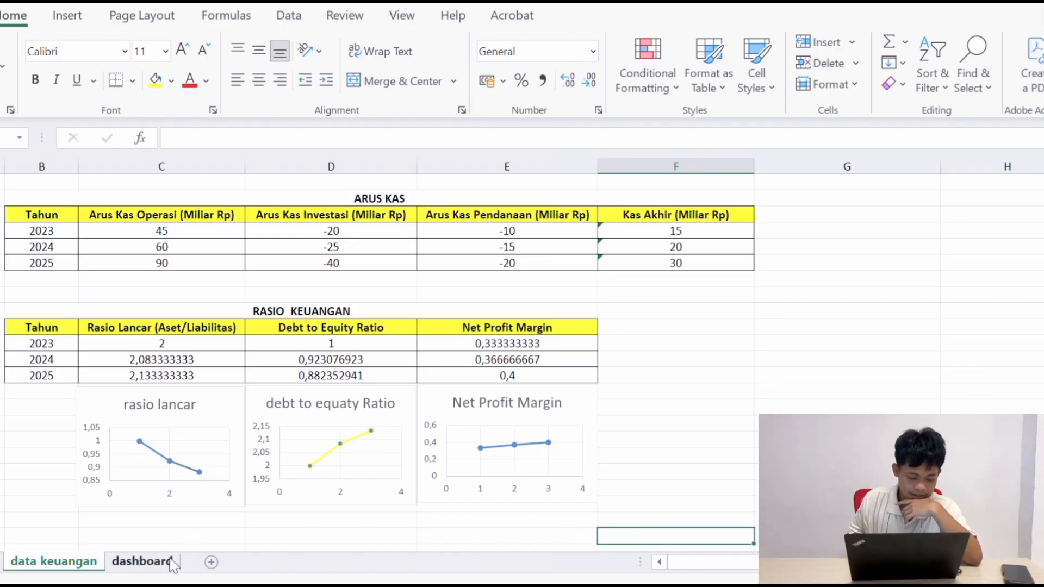
click(171, 562)
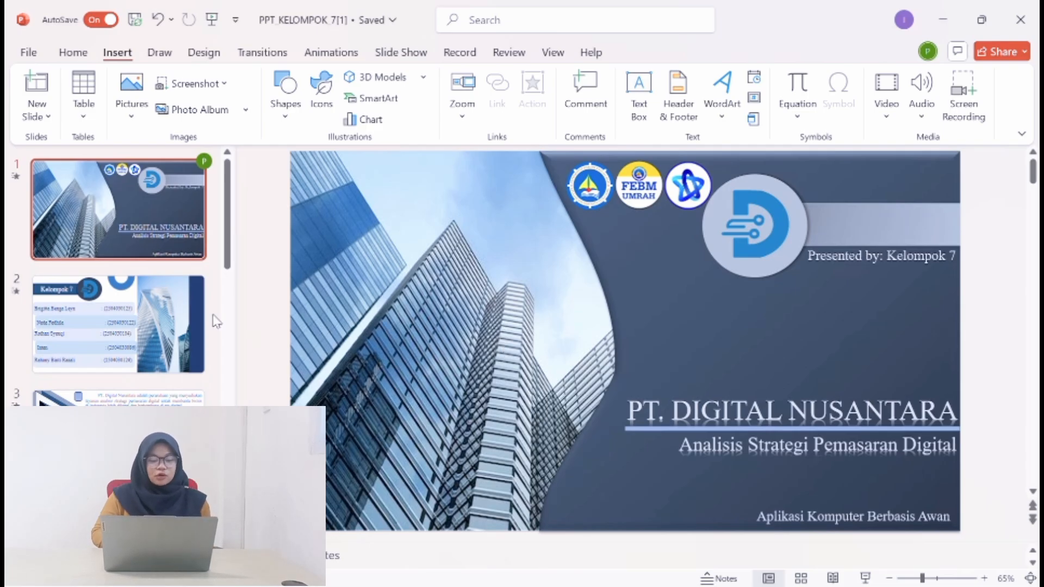
In the PowerPoint presentation, insert the skyscraper picture on a blank slide after THANK YOU, filling the slide at 19.05 by 33.84 cm
scroll(153, 332, down, 10)
scroll(154, 330, down, 8)
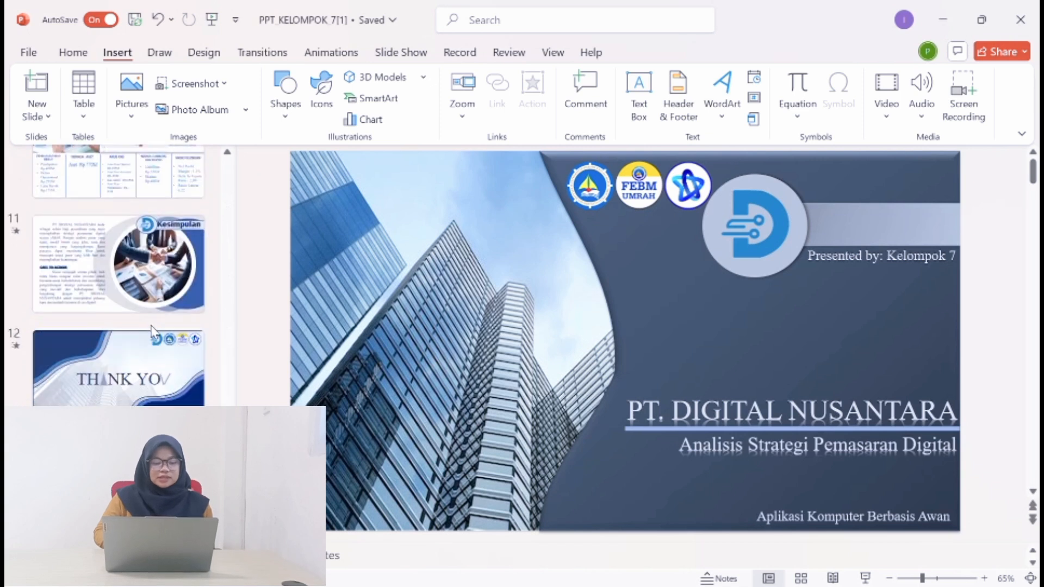
click(153, 353)
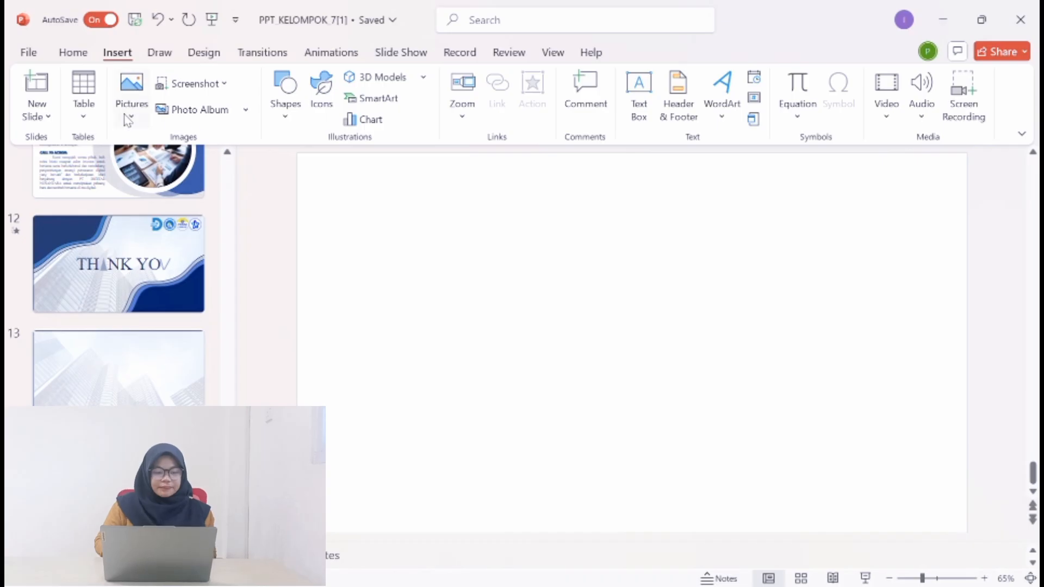
click(170, 157)
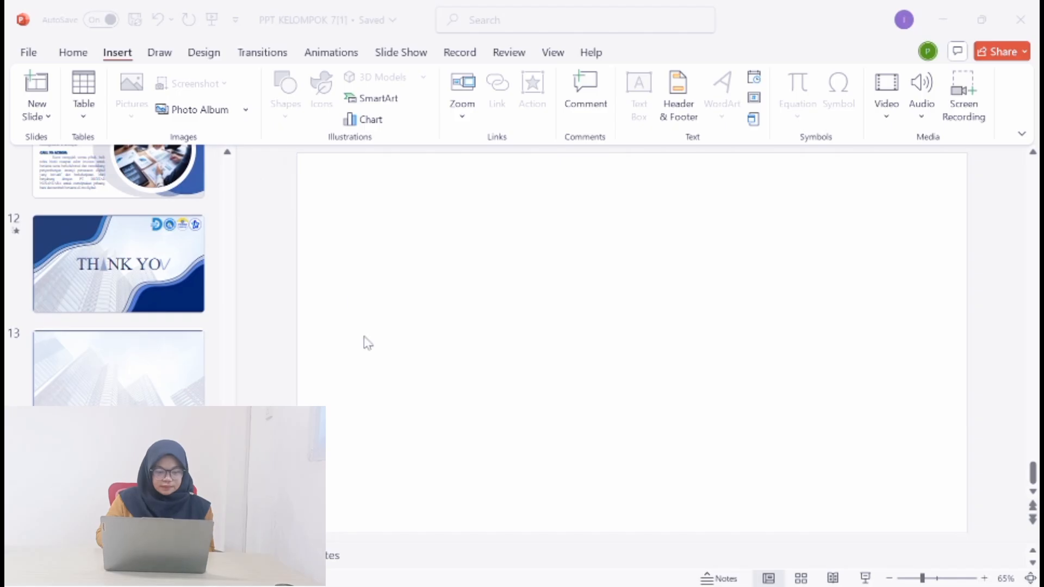
click(370, 363)
drag(542, 354, 376, 259)
drag(632, 340, 862, 537)
drag(634, 536, 643, 544)
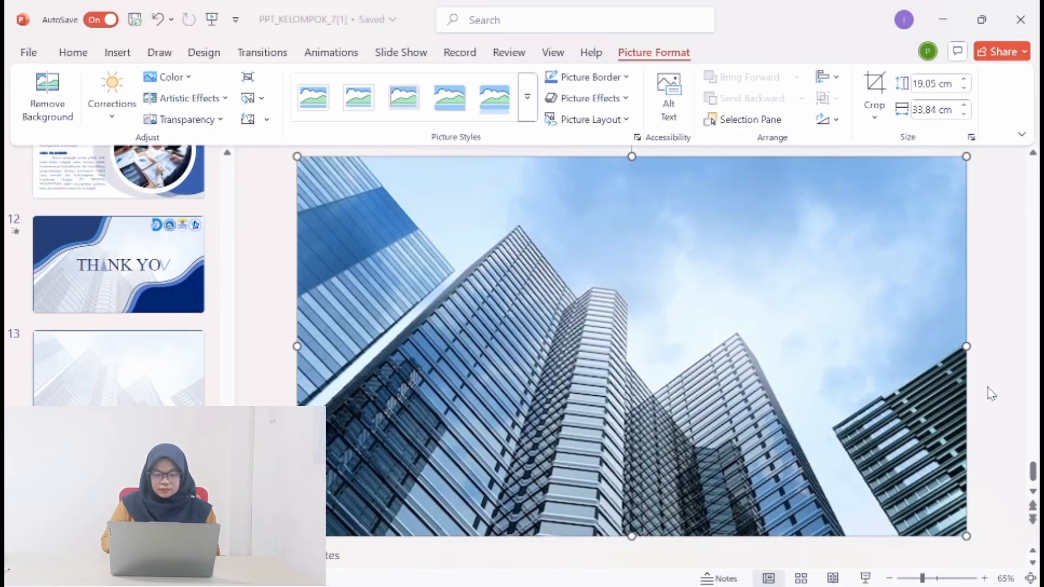
key(Escape)
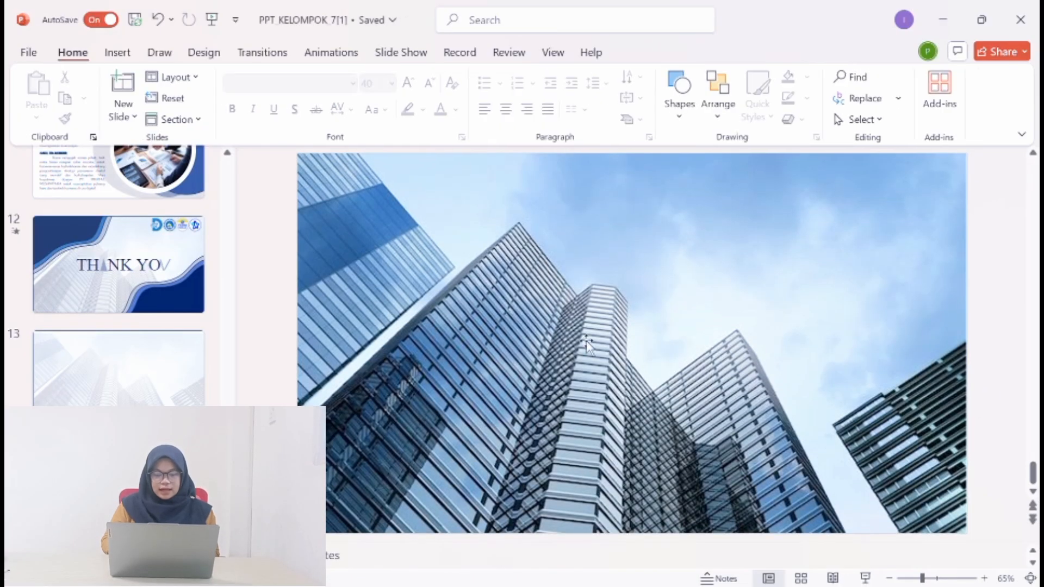
Draw a full-height rectangle about 19.05 cm high and 19.04 cm wide over the right part of the skyscraper picture
click(129, 54)
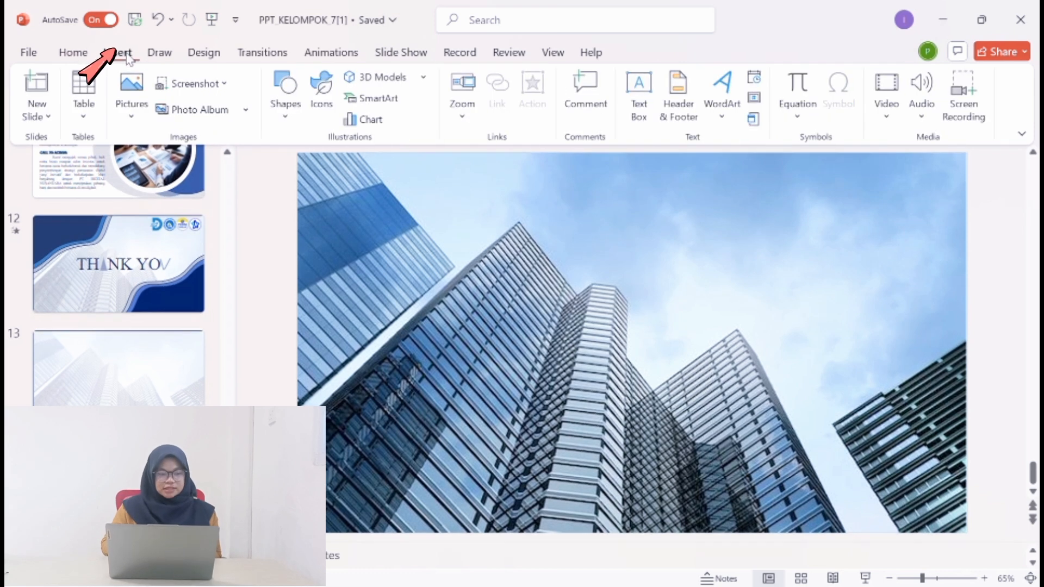
click(291, 121)
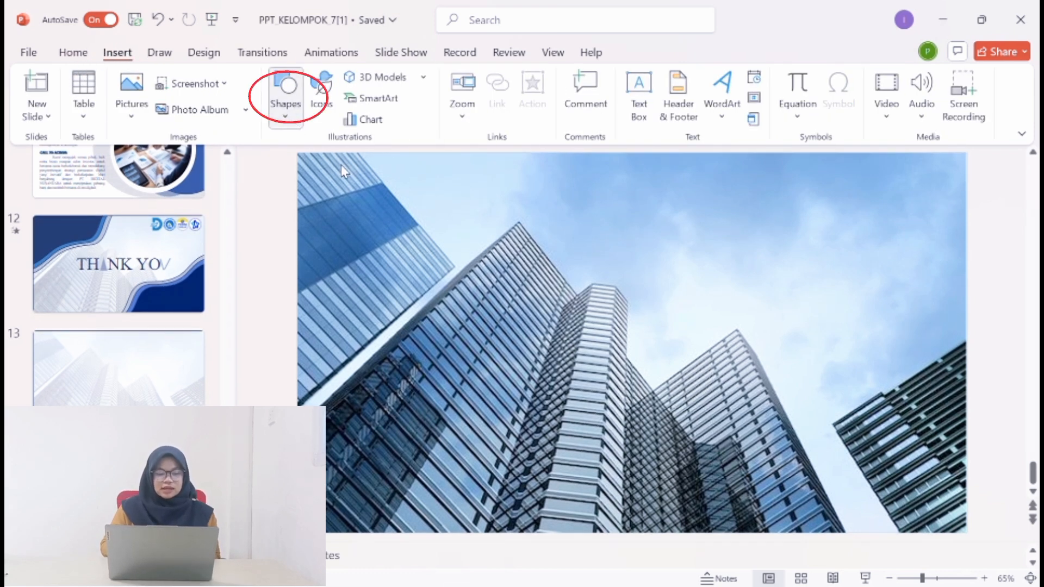
click(341, 166)
drag(602, 166, 967, 534)
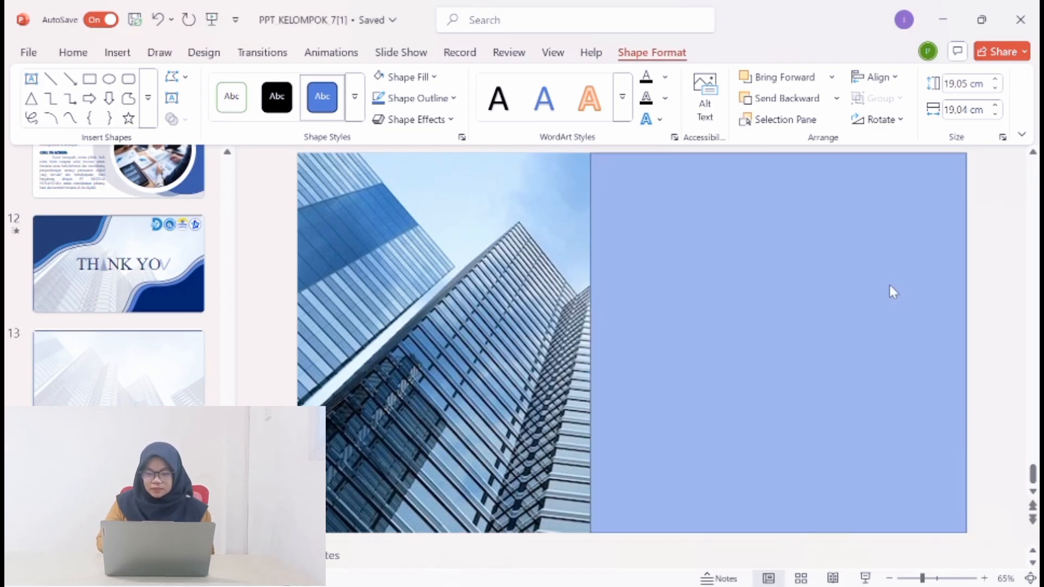
click(890, 276)
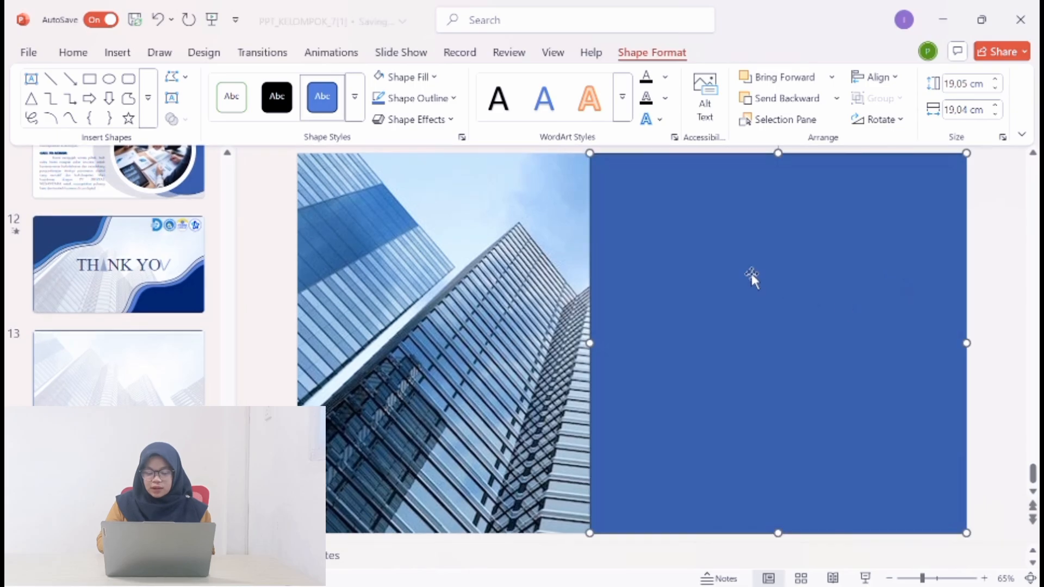
Check the cover slide's design, then use Edit Points to bend the blue rectangle's left edge inward into a similar smooth curve
scroll(95, 207, up, 10)
click(95, 207)
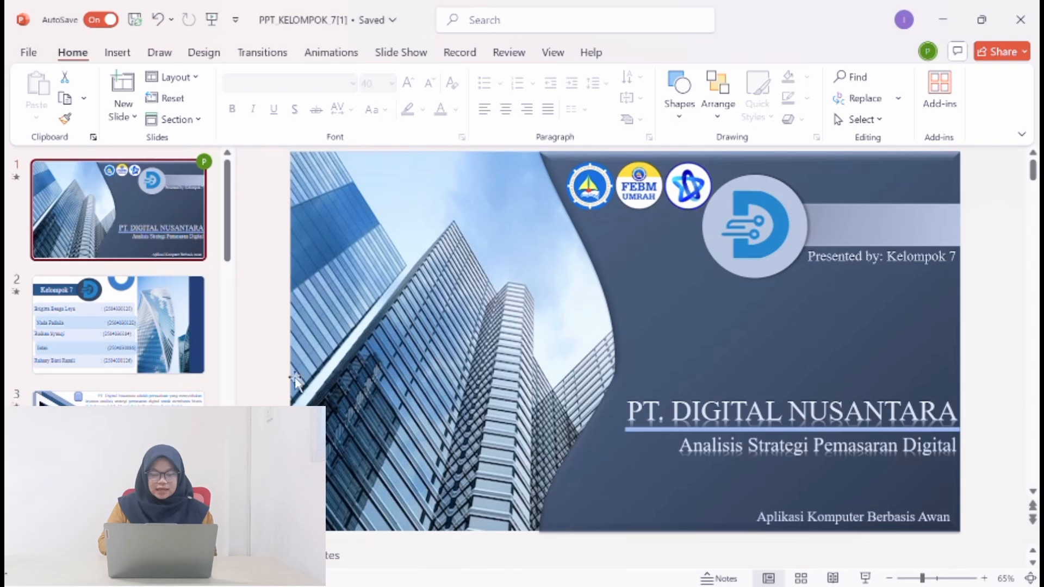
scroll(64, 387, down, 10)
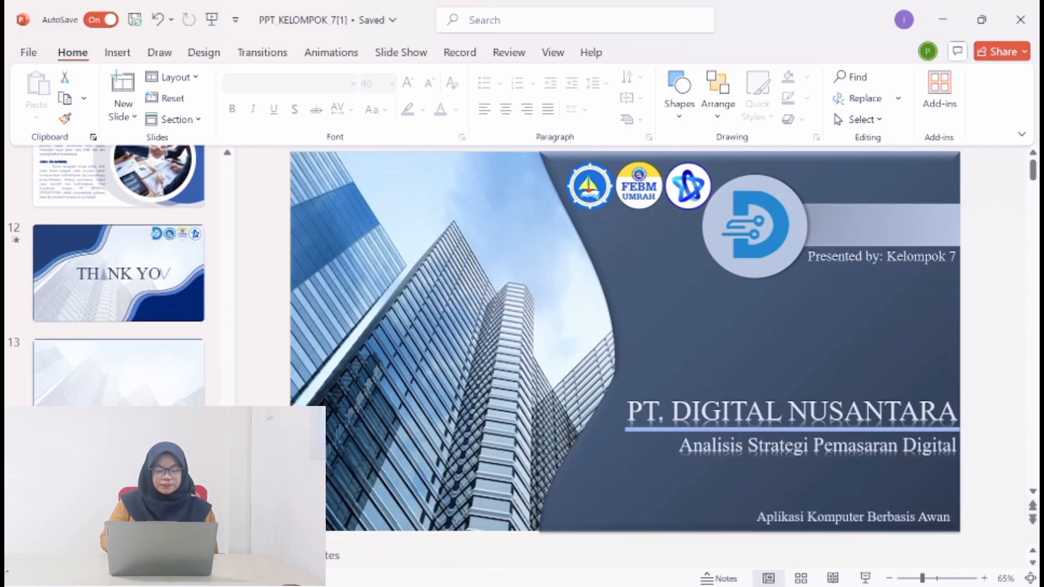
click(108, 498)
click(701, 361)
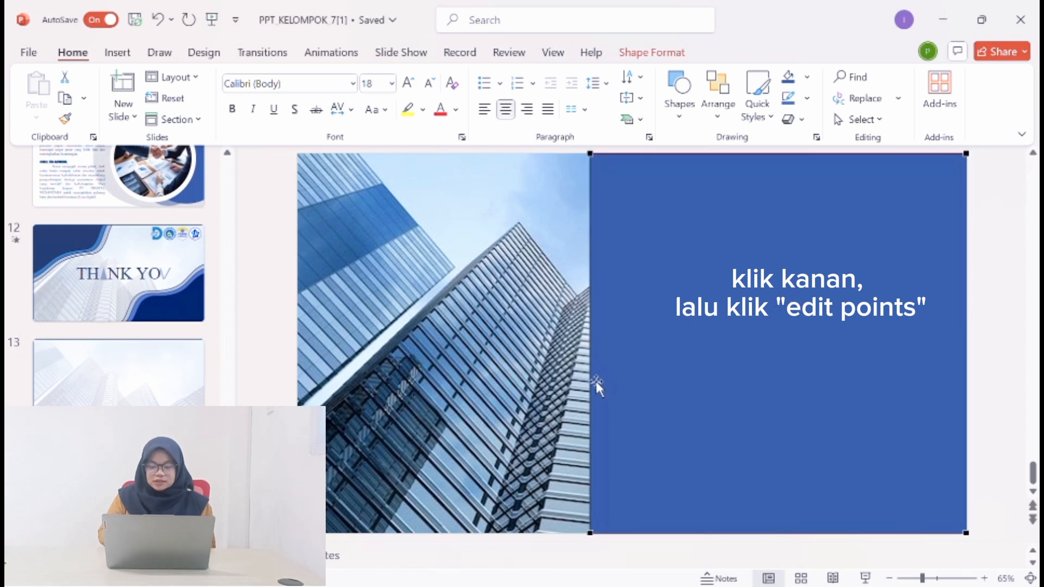
drag(602, 384, 651, 386)
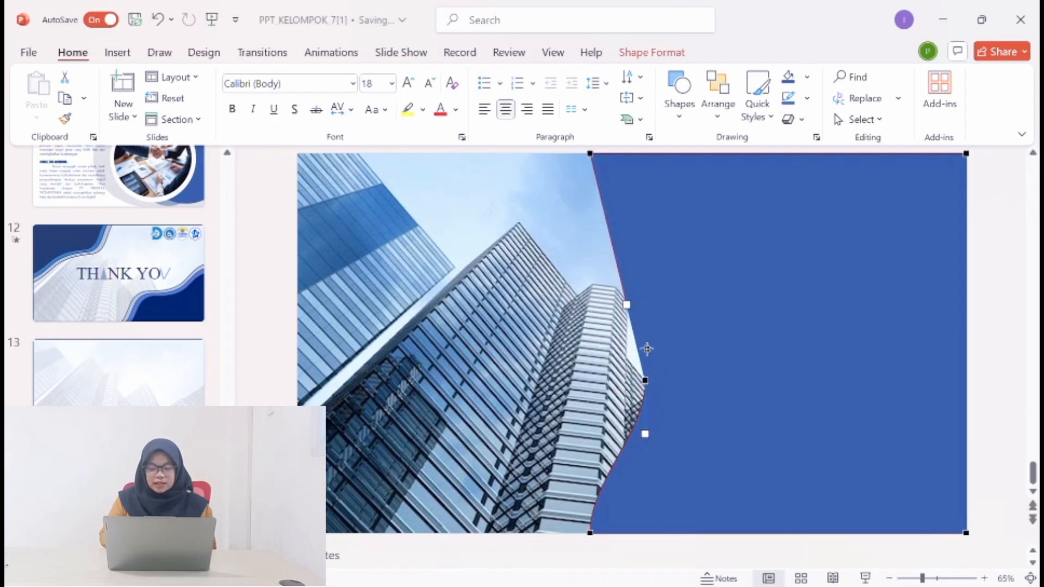
drag(626, 305, 654, 307)
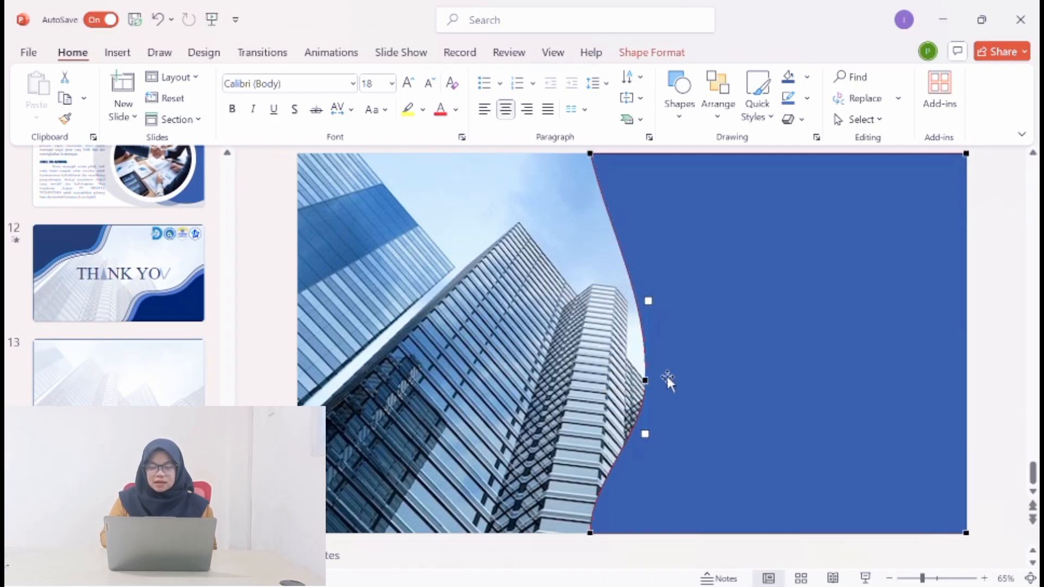
click(809, 399)
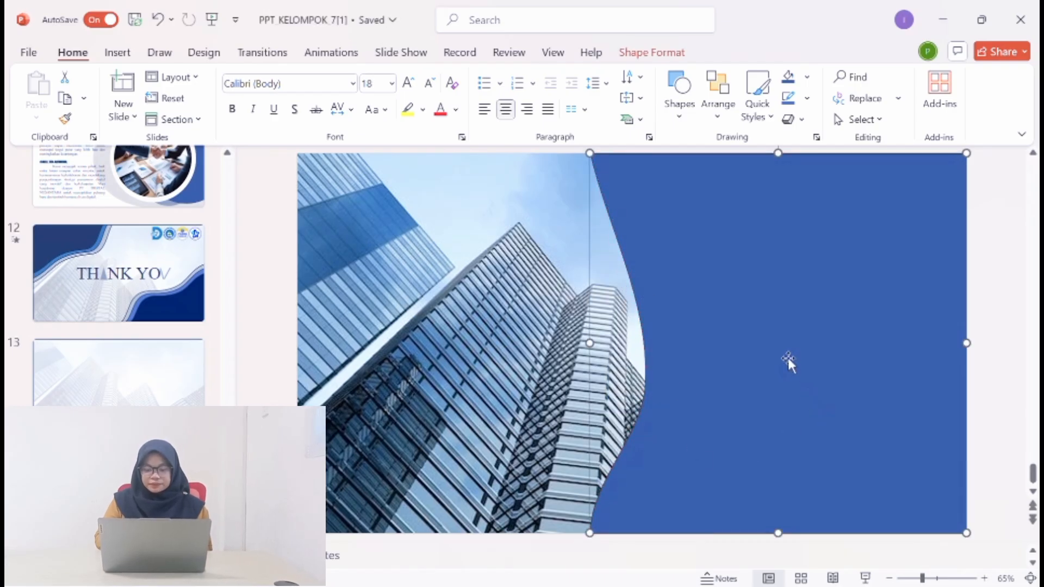